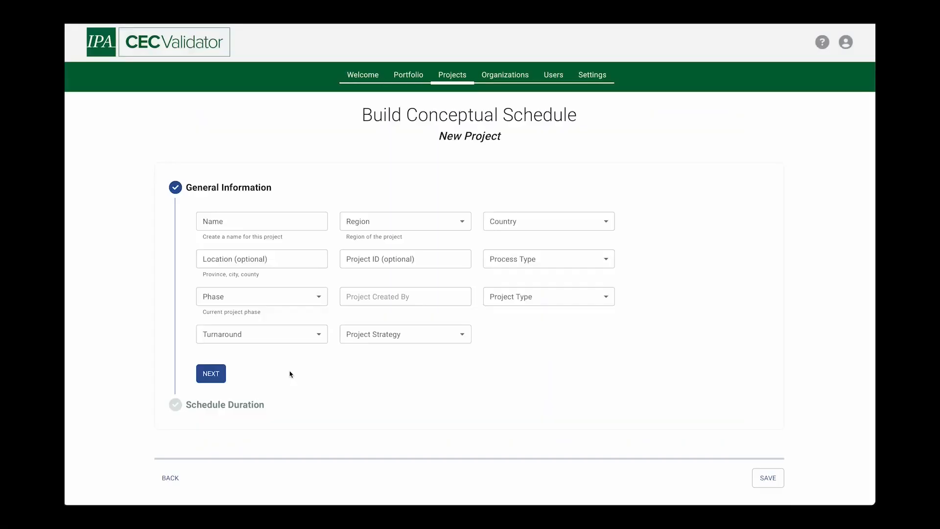
- Review the portfolio dashboard's company outlook, distribution, cost competitiveness and schedule competitiveness charts
{"action": "left_click", "coordinate": [291, 225]}
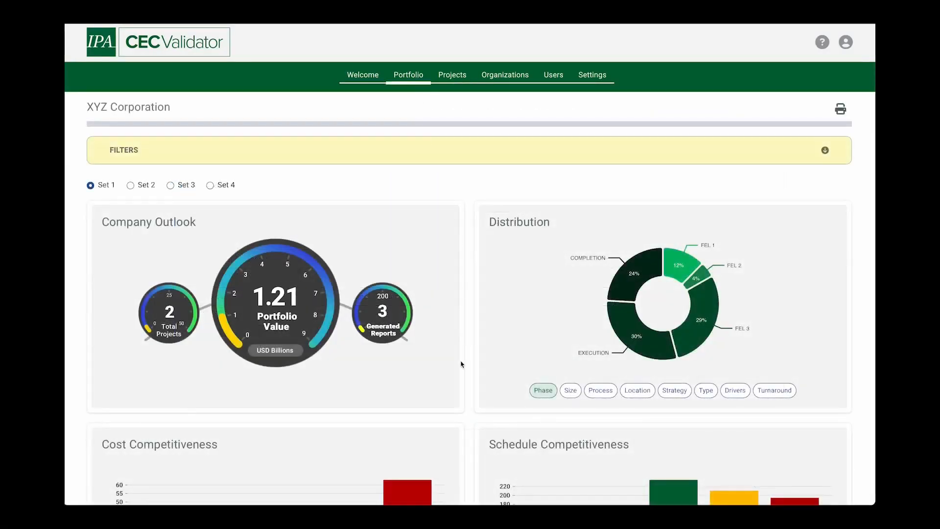
{"action": "scroll", "coordinate": [461, 364], "scroll_direction": "down", "scroll_amount": 1}
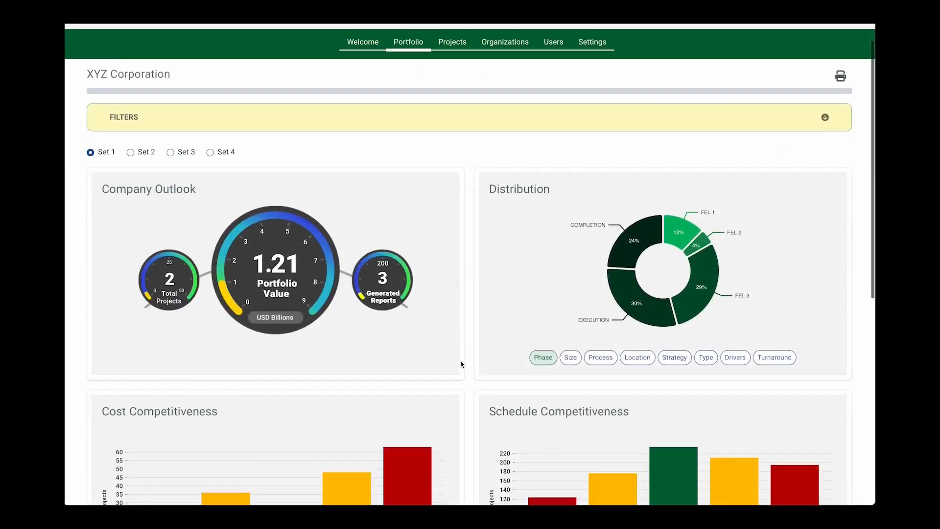
{"action": "scroll", "coordinate": [460, 364], "scroll_direction": "down", "scroll_amount": 3}
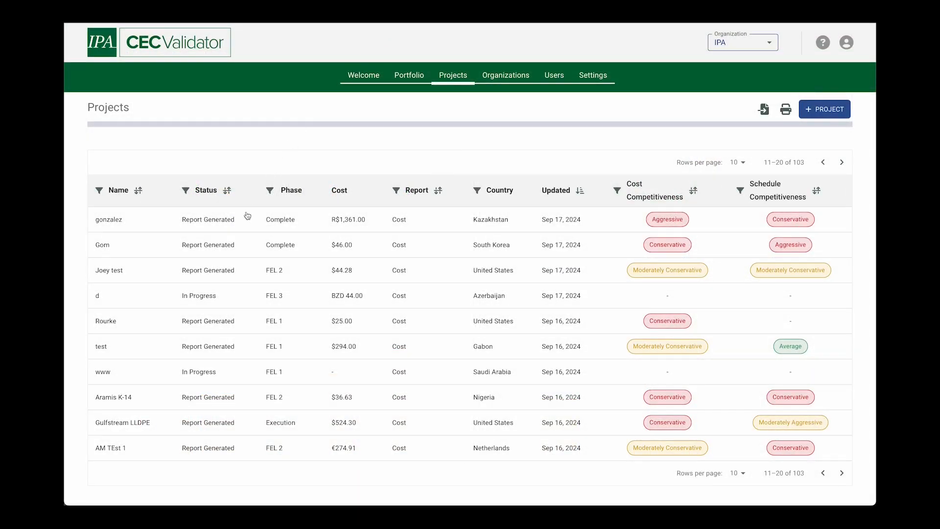
- Open the Gulfstream LLDPE project report and examine its project details and insights
{"action": "left_click", "coordinate": [162, 415]}
{"action": "scroll", "coordinate": [257, 428], "scroll_direction": "down", "scroll_amount": 8}
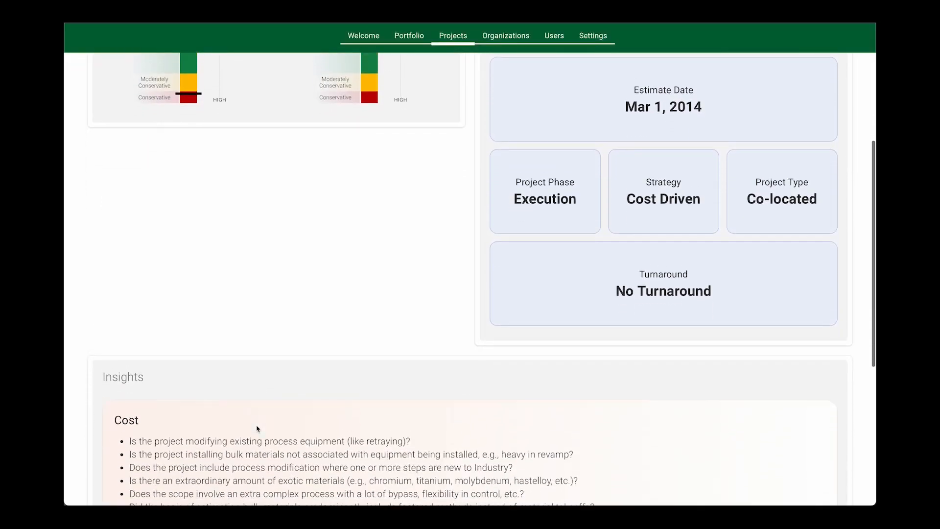
{"action": "scroll", "coordinate": [257, 429], "scroll_direction": "down", "scroll_amount": 2}
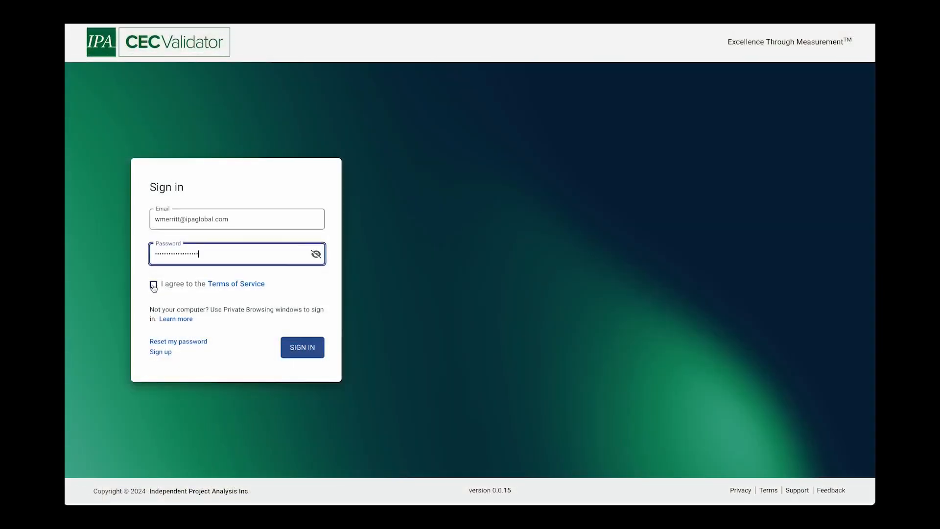
- Agree to the Terms of Service on the sign-in form
{"action": "left_click", "coordinate": [153, 286]}
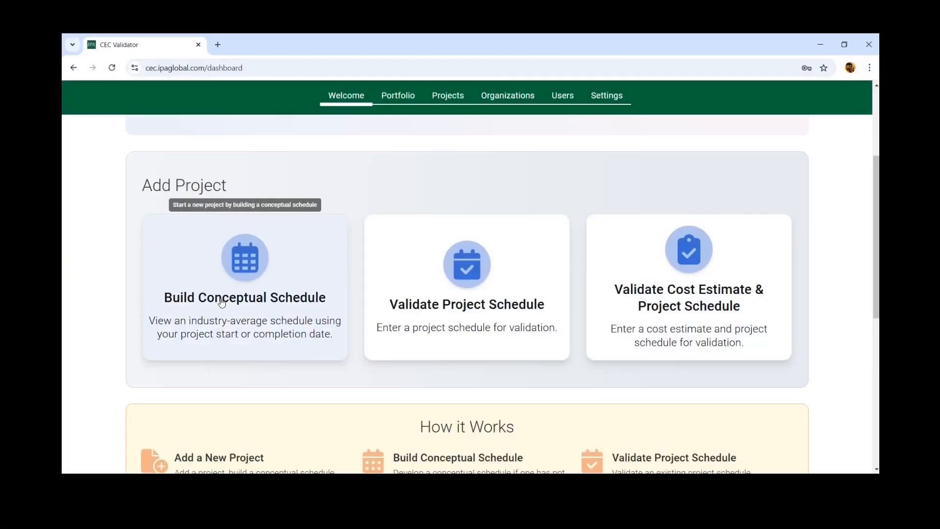
- Start a new Build Conceptual Schedule project and name it Chemical Test
{"action": "left_click", "coordinate": [222, 302]}
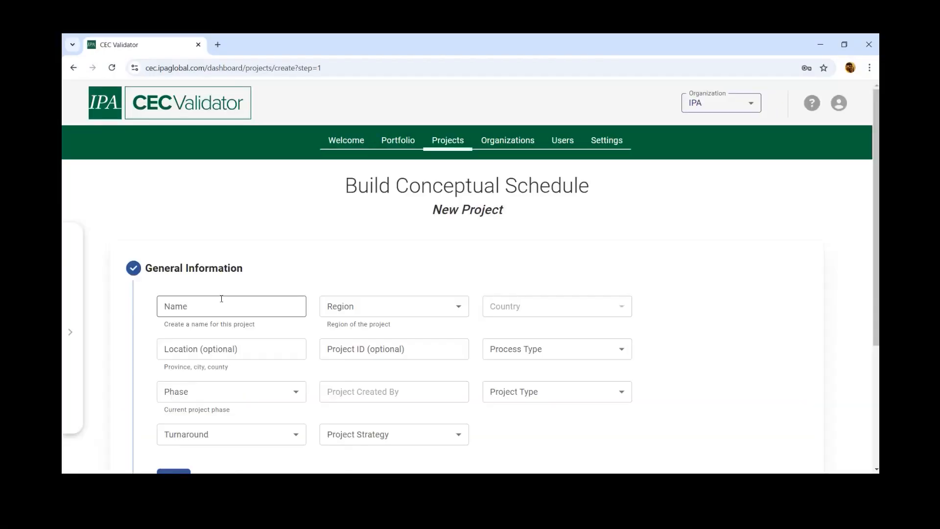
{"action": "scroll", "coordinate": [292, 294], "scroll_direction": "down", "scroll_amount": 2}
{"action": "left_click", "coordinate": [182, 190]}
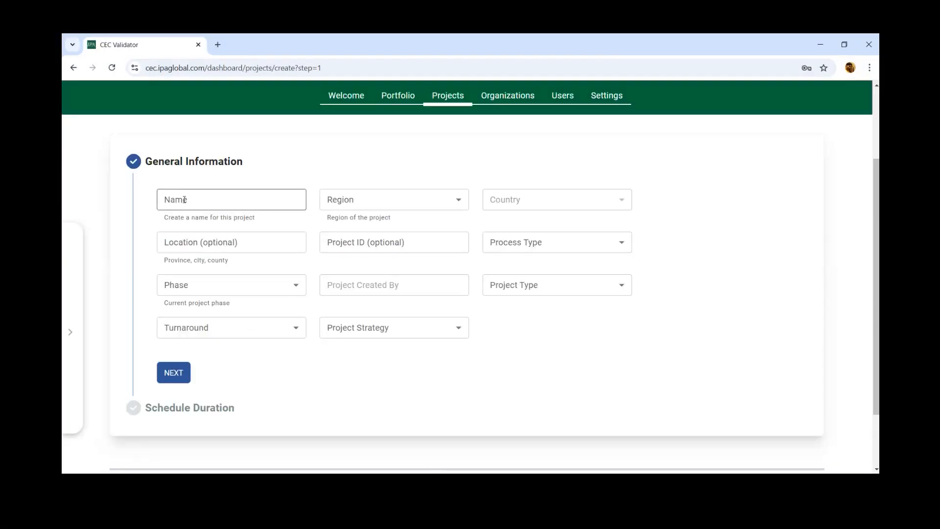
{"action": "type", "text": "Chemical Test"}
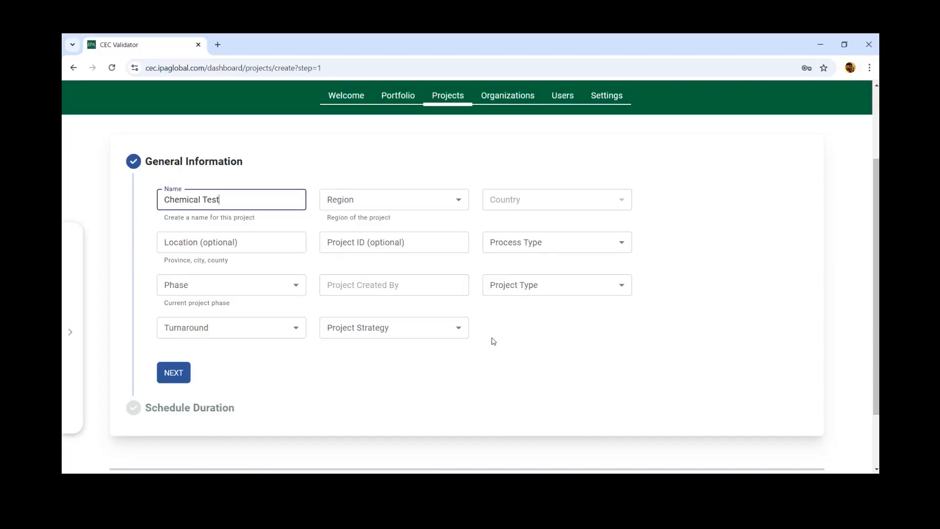
- Complete the general information with North America, United States, Chemicals, FEL 1, Add-on, No Turnaround and Cost Driven, and continue to the schedule duration
{"action": "left_click", "coordinate": [264, 243]}
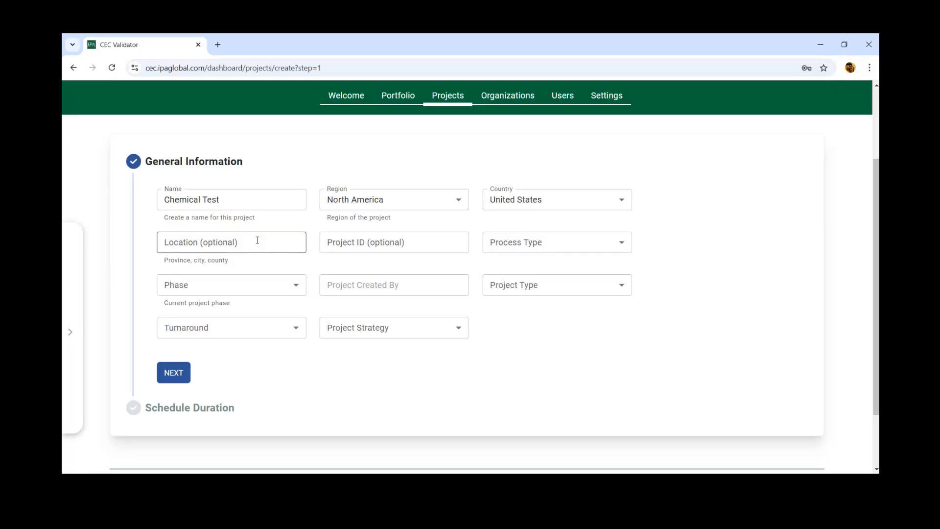
{"action": "left_click", "coordinate": [388, 243]}
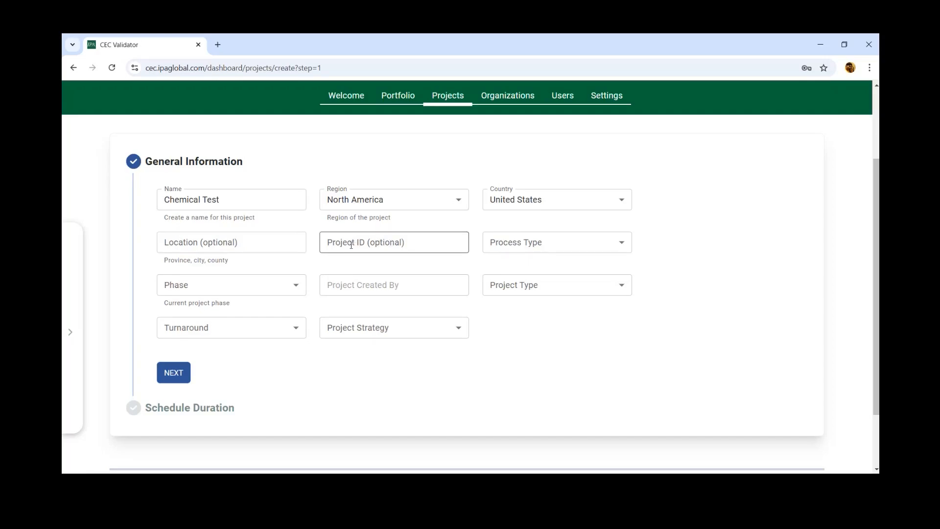
{"action": "left_click", "coordinate": [528, 251]}
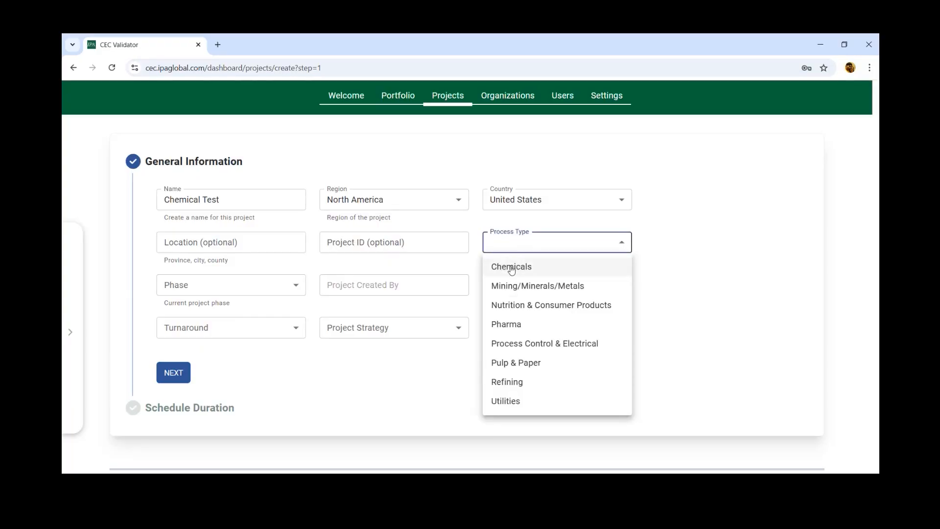
{"action": "left_click", "coordinate": [543, 269]}
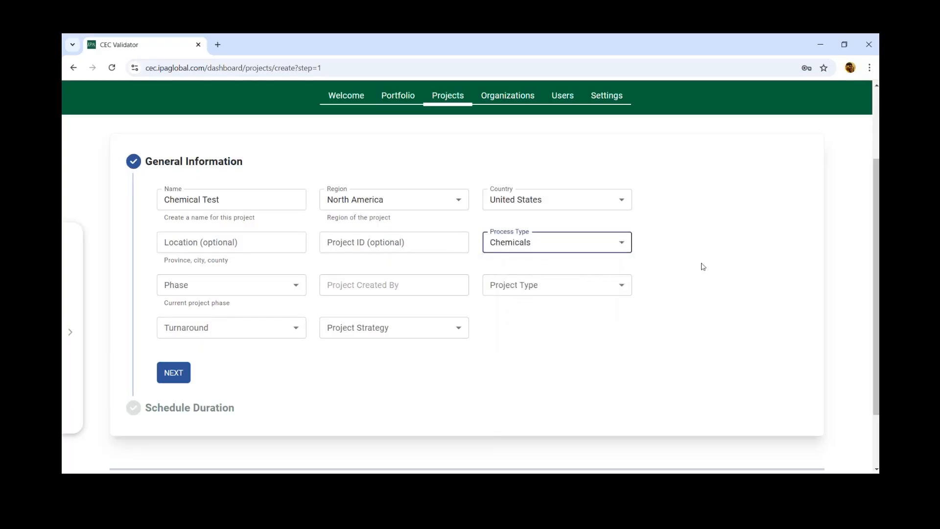
{"action": "left_click", "coordinate": [292, 287]}
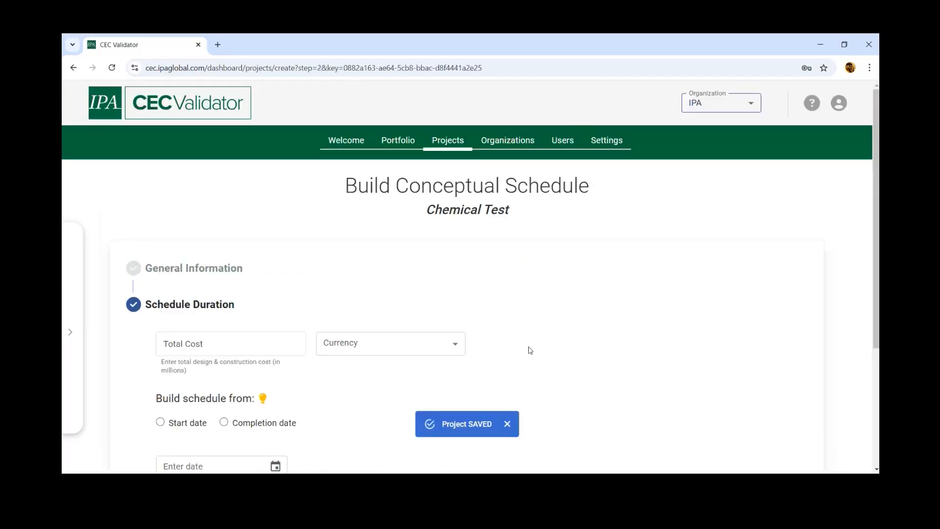
- Set the project's total cost to 30 million with US Dollar as the currency
{"action": "scroll", "coordinate": [528, 350], "scroll_direction": "down", "scroll_amount": 2}
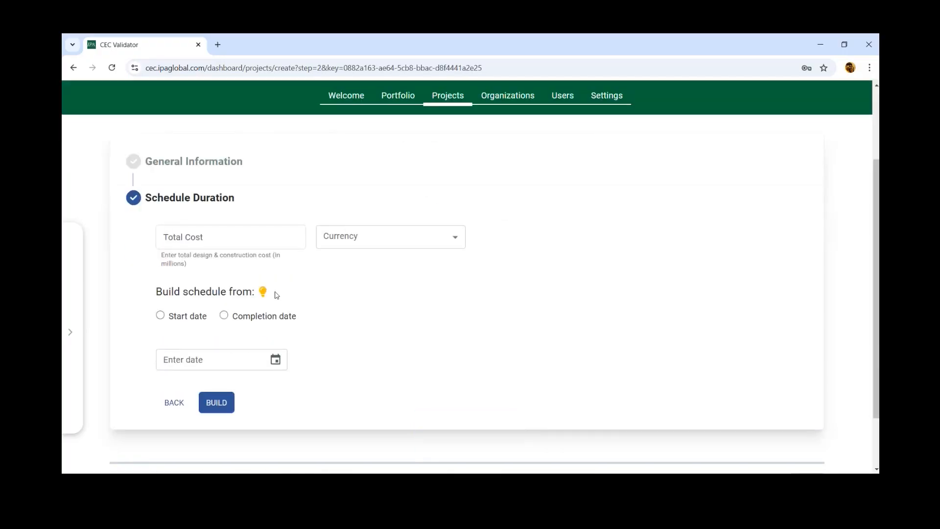
{"action": "left_click", "coordinate": [219, 243]}
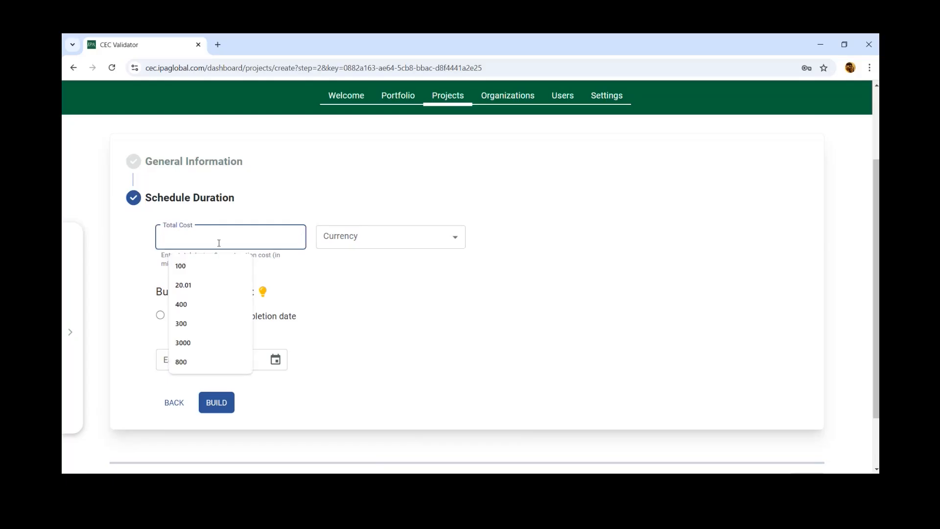
{"action": "type", "text": "30"}
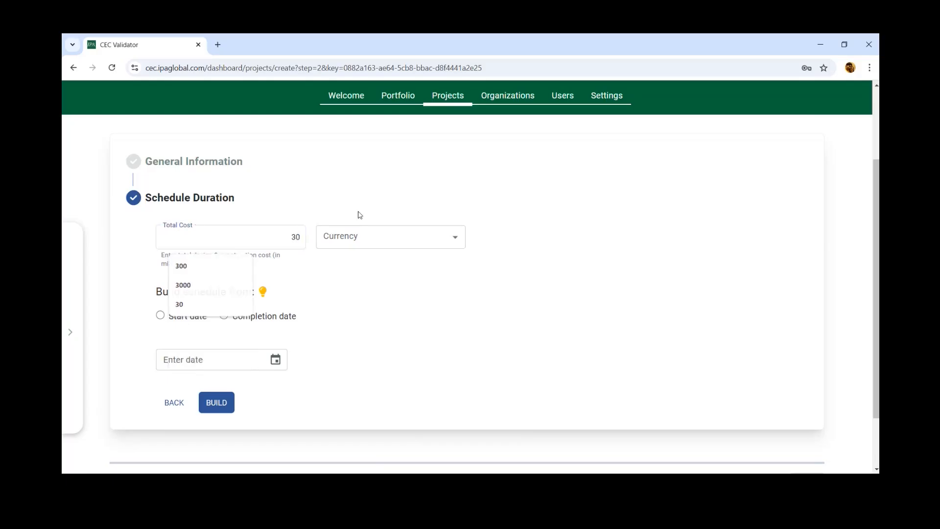
{"action": "left_click", "coordinate": [360, 236]}
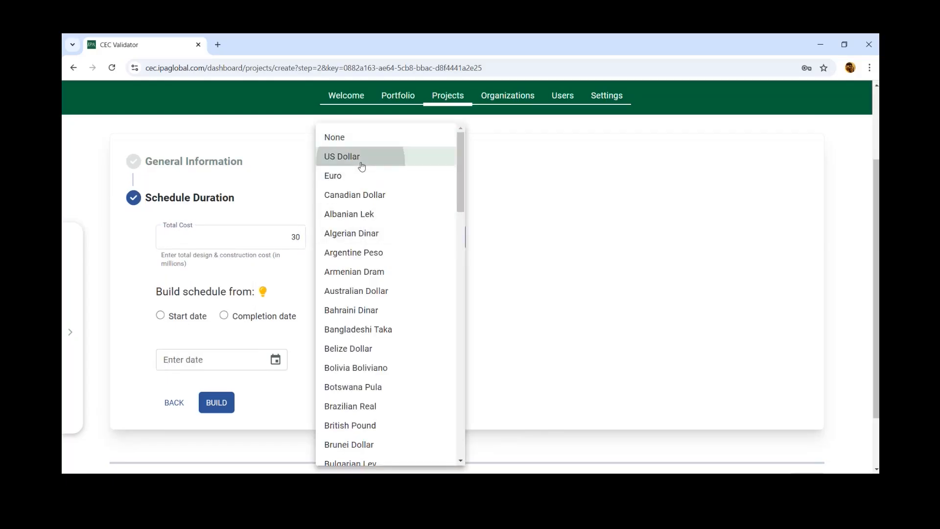
{"action": "left_click", "coordinate": [361, 158]}
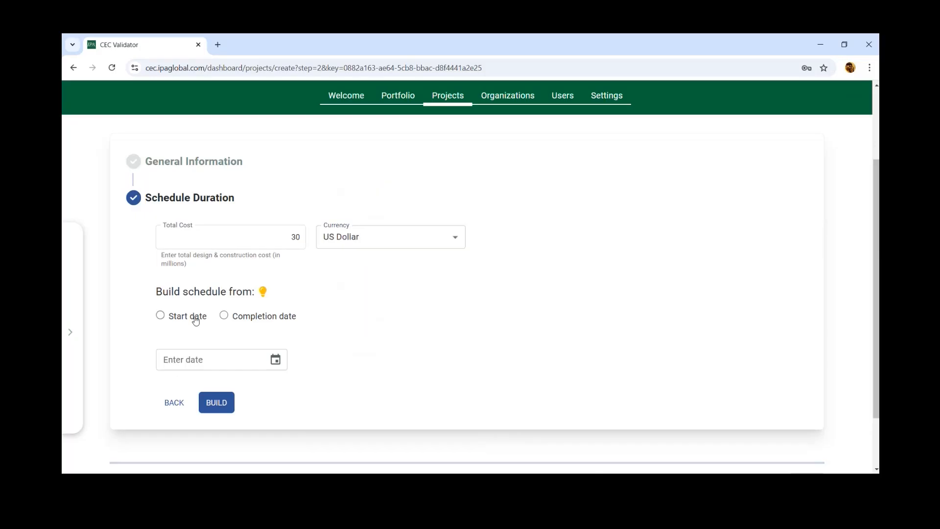
- Build the conceptual schedule from a start date of October 24, 2024
{"action": "left_click", "coordinate": [196, 321]}
{"action": "left_click", "coordinate": [279, 363]}
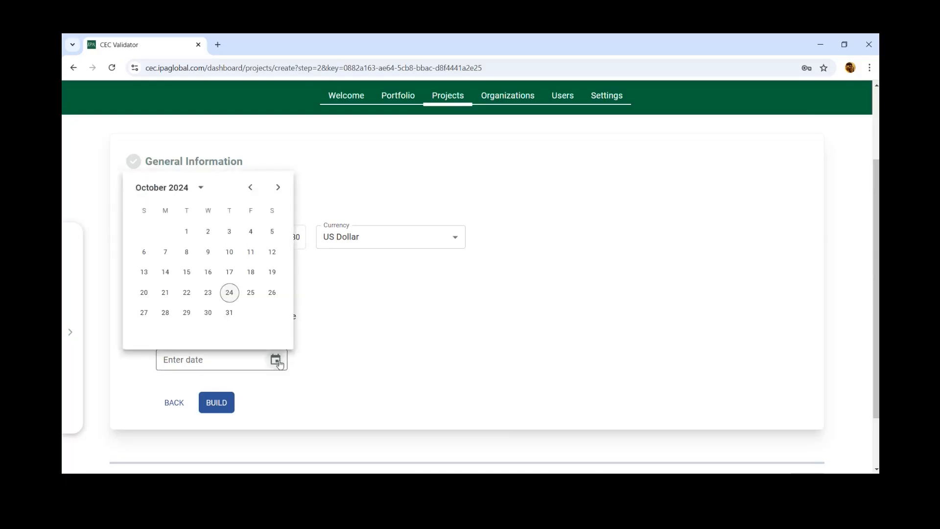
{"action": "left_click", "coordinate": [227, 292]}
{"action": "left_click", "coordinate": [216, 402]}
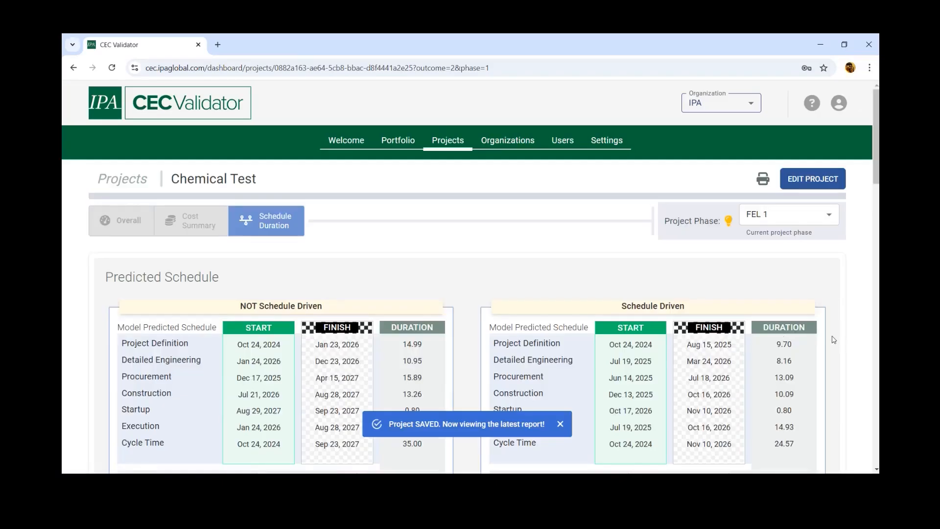
- Examine the conceptual schedule report, including the predicted schedules and the phase duration tables for both strategies
{"action": "scroll", "coordinate": [837, 338], "scroll_direction": "down", "scroll_amount": 2}
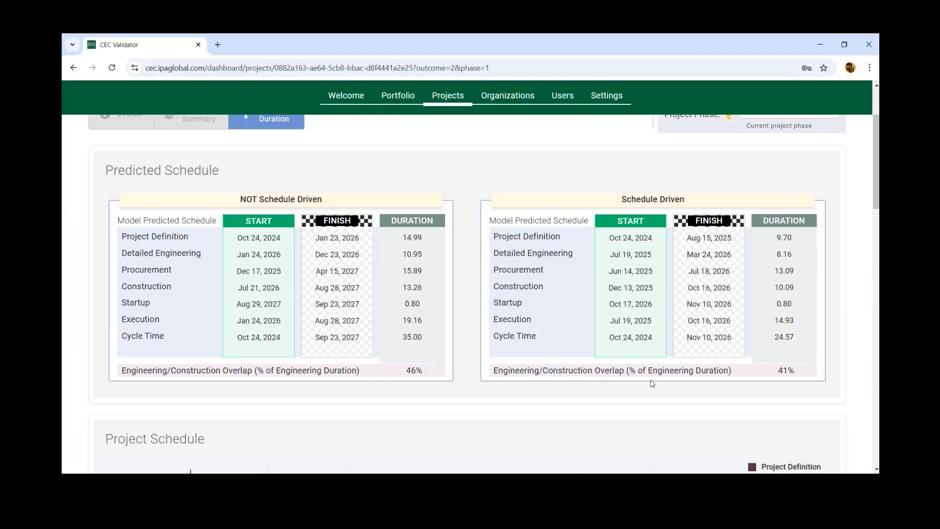
{"action": "scroll", "coordinate": [726, 210], "scroll_direction": "down", "scroll_amount": 15}
{"action": "scroll", "coordinate": [747, 294], "scroll_direction": "down", "scroll_amount": 5}
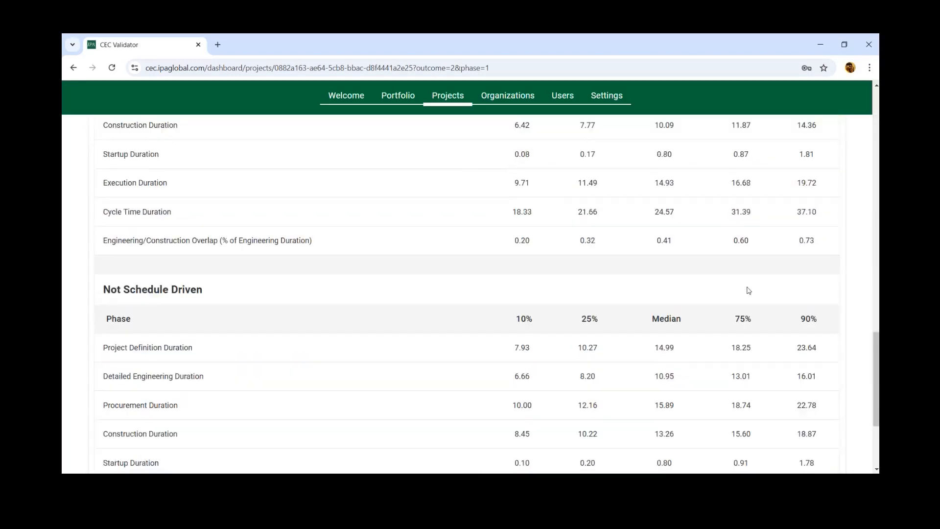
{"action": "scroll", "coordinate": [759, 307], "scroll_direction": "down", "scroll_amount": 1}
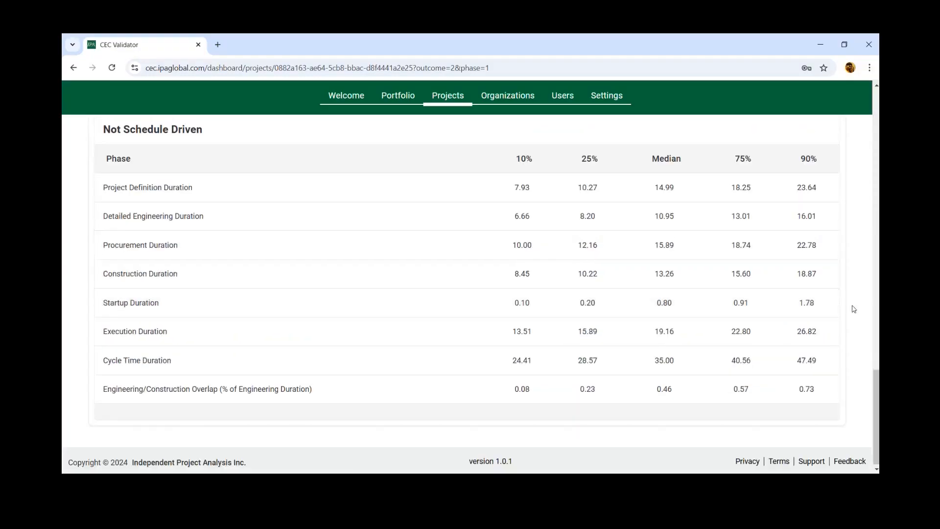
{"action": "scroll", "coordinate": [862, 308], "scroll_direction": "up", "scroll_amount": 1}
{"action": "scroll", "coordinate": [862, 309], "scroll_direction": "up", "scroll_amount": 6}
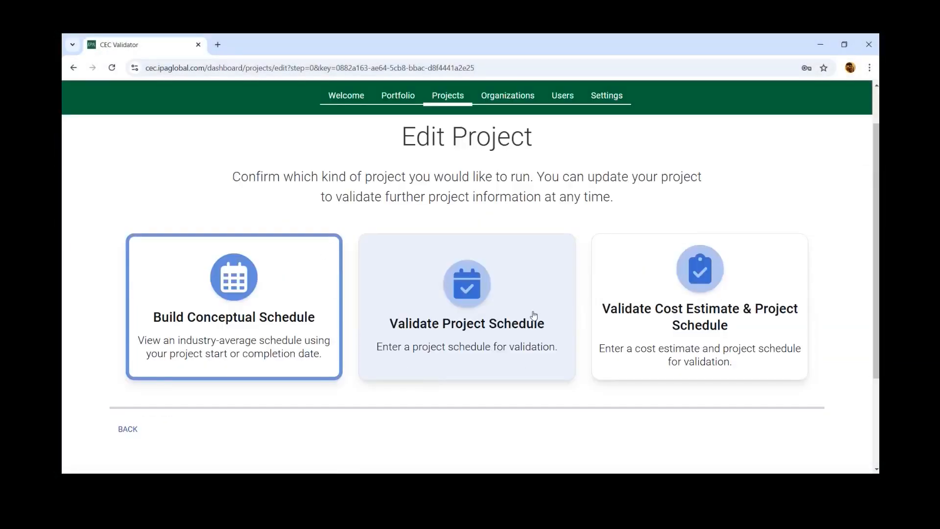
- Change the Chemical Test project to Validate Project Schedule with phase FEL 2 and continue to the schedule duration
{"action": "left_click", "coordinate": [493, 315]}
{"action": "scroll", "coordinate": [230, 294], "scroll_direction": "down", "scroll_amount": 1}
{"action": "left_click", "coordinate": [230, 284]}
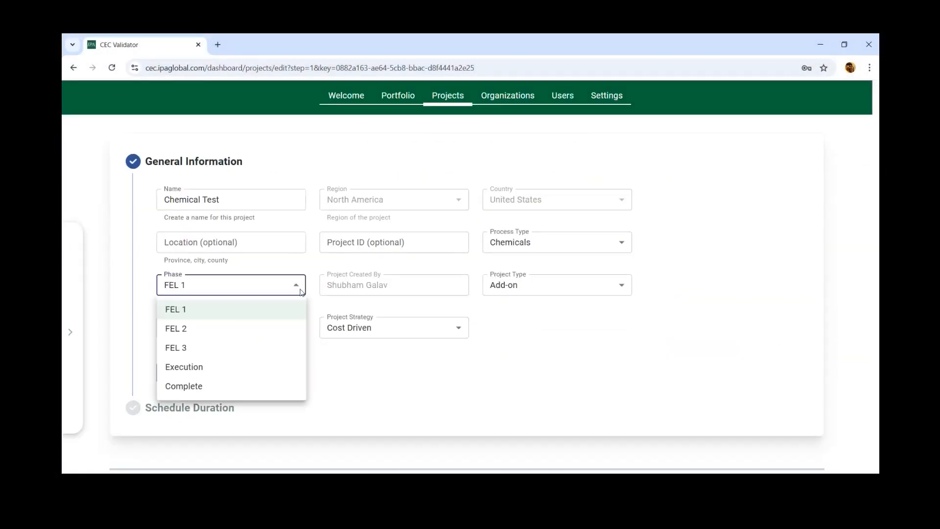
{"action": "left_click", "coordinate": [198, 336]}
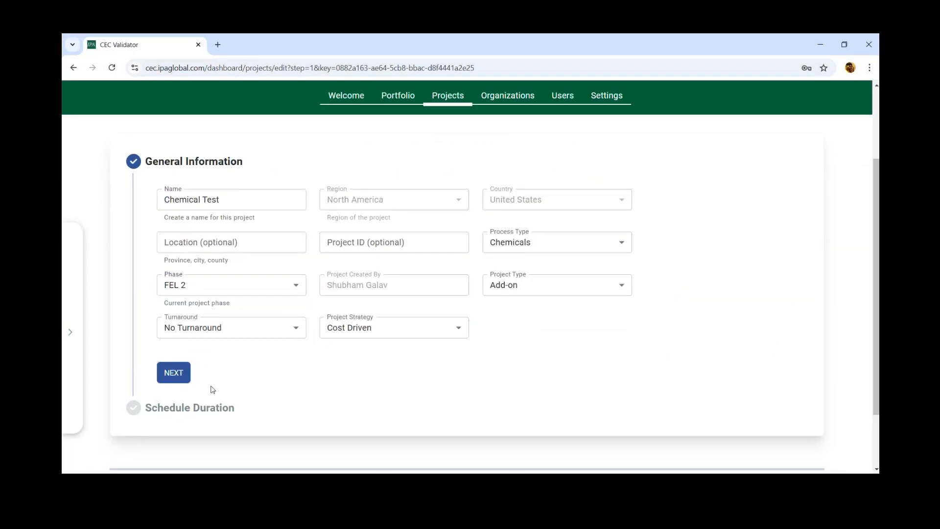
{"action": "left_click", "coordinate": [174, 373]}
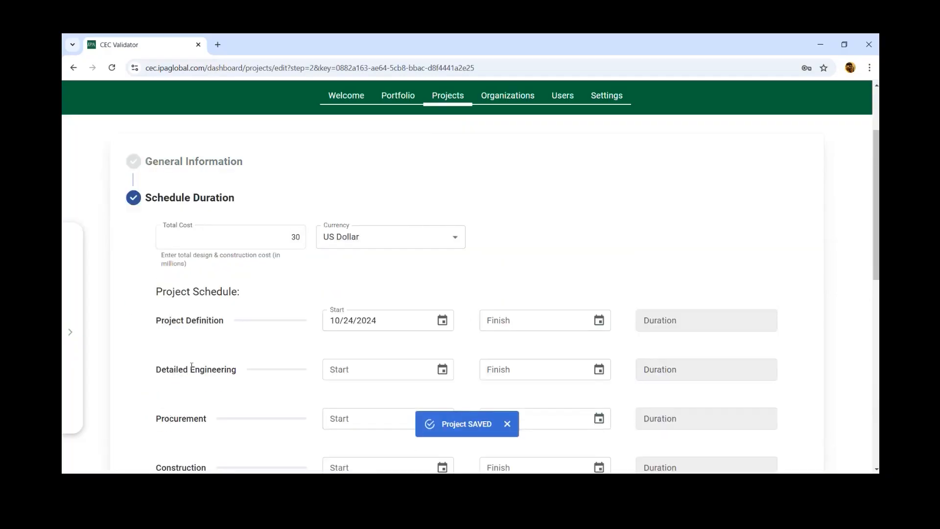
- Enter start dates 02/13/2025 for Detailed Engineering, 04/16/2025 for Procurement and 05/21/2025 for Construction, and set the Construction finish to April 2026
{"action": "scroll", "coordinate": [311, 353], "scroll_direction": "down", "scroll_amount": 1}
{"action": "scroll", "coordinate": [314, 353], "scroll_direction": "down", "scroll_amount": 2}
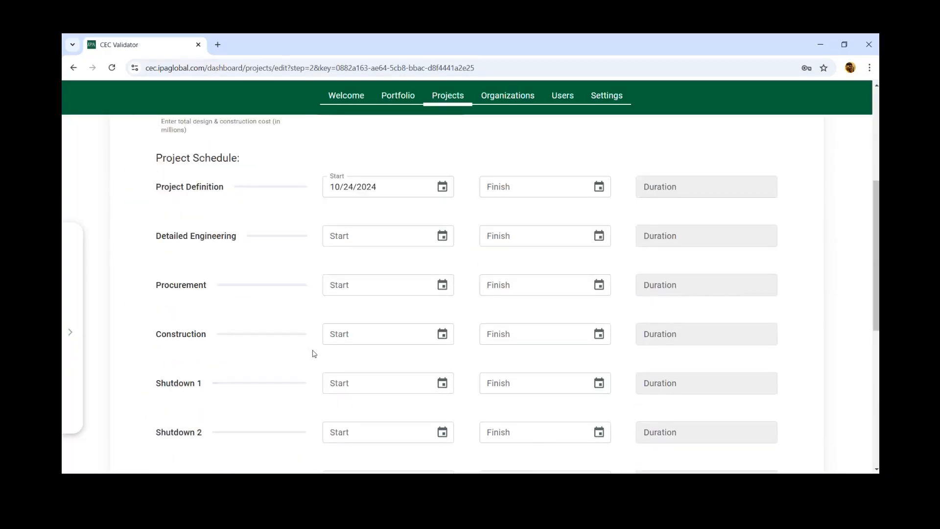
{"action": "left_click", "coordinate": [599, 161]}
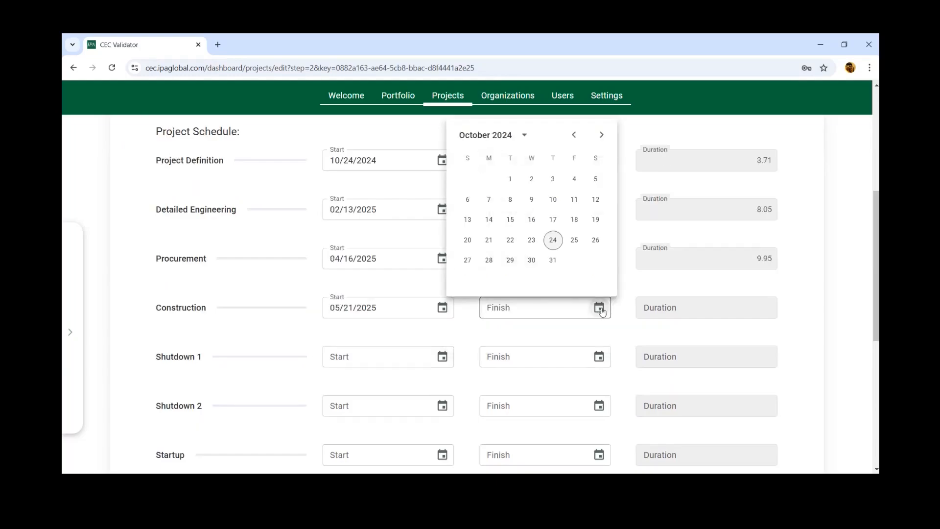
{"action": "left_click", "coordinate": [504, 139]}
{"action": "left_click", "coordinate": [547, 216]}
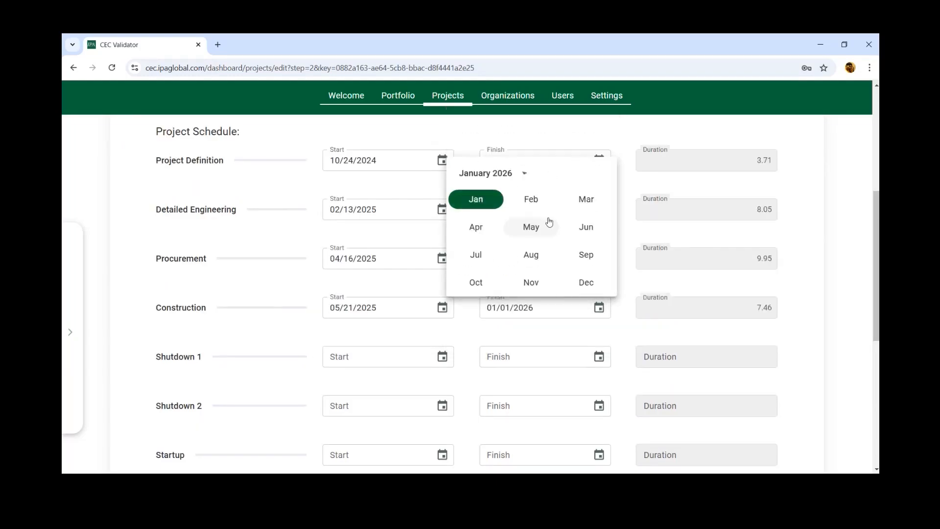
{"action": "left_click", "coordinate": [477, 231]}
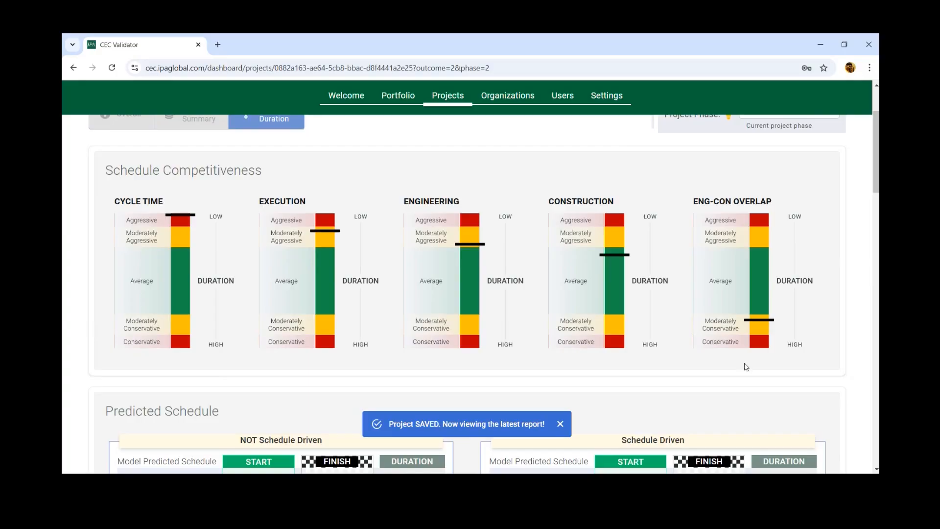
- Examine the validation report's schedule competitiveness, predicted schedules, project schedule chart and duration percentile tables
{"action": "scroll", "coordinate": [745, 367], "scroll_direction": "down", "scroll_amount": 5}
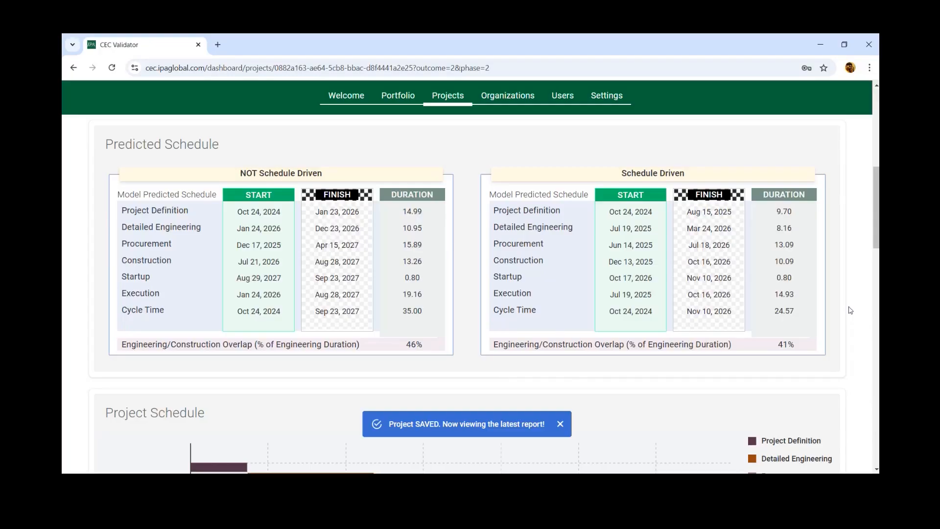
{"action": "scroll", "coordinate": [850, 310], "scroll_direction": "down", "scroll_amount": 6}
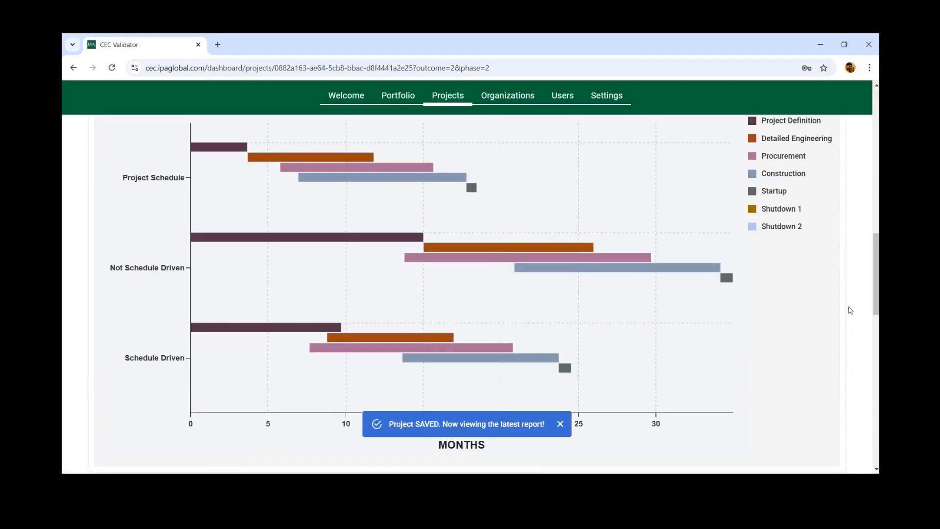
{"action": "scroll", "coordinate": [851, 310], "scroll_direction": "down", "scroll_amount": 8}
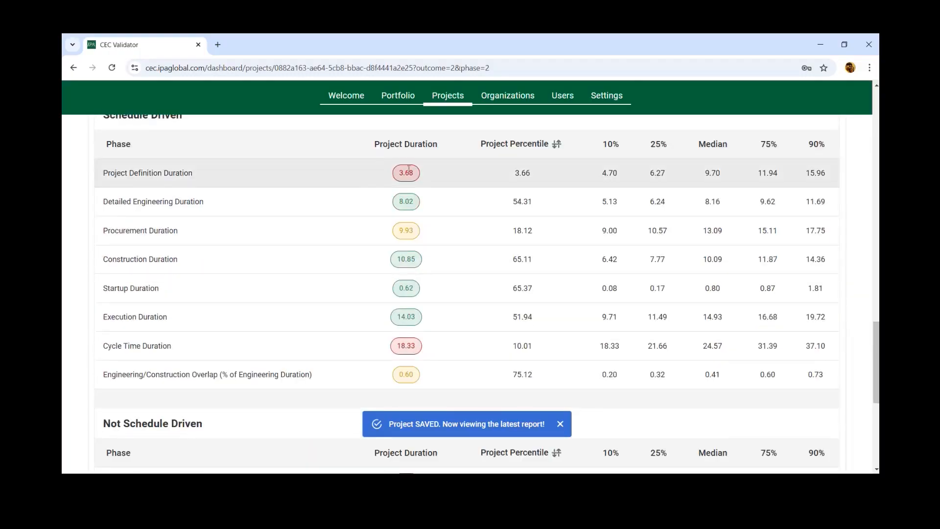
- Change the Chemical Test project to Validate Cost Estimate & Project Schedule with phase FEL 3 and continue past the general information
{"action": "scroll", "coordinate": [86, 336], "scroll_direction": "down", "scroll_amount": 5}
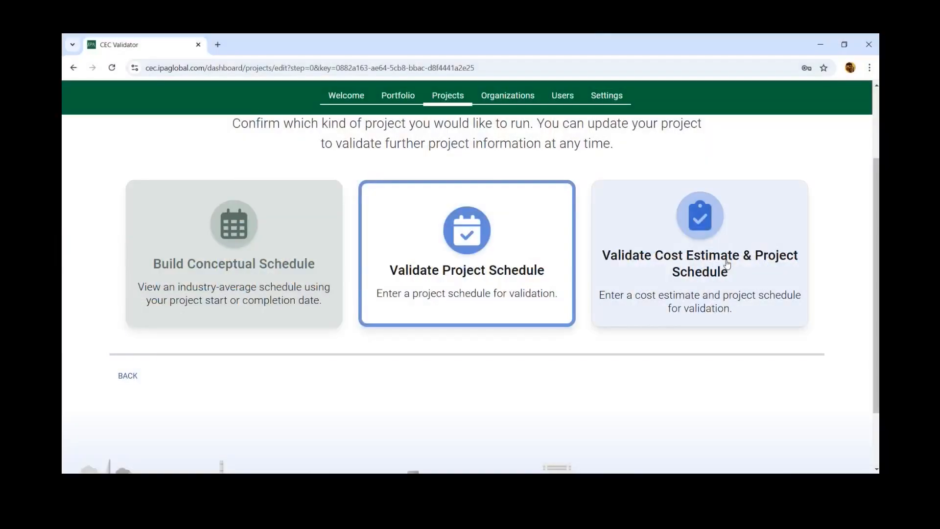
{"action": "left_click", "coordinate": [728, 264]}
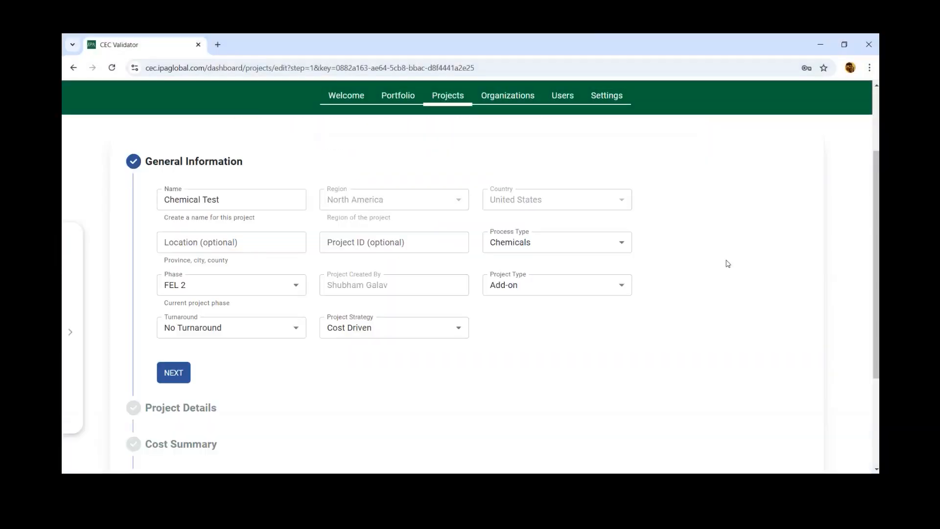
{"action": "scroll", "coordinate": [344, 273], "scroll_direction": "down", "scroll_amount": 1}
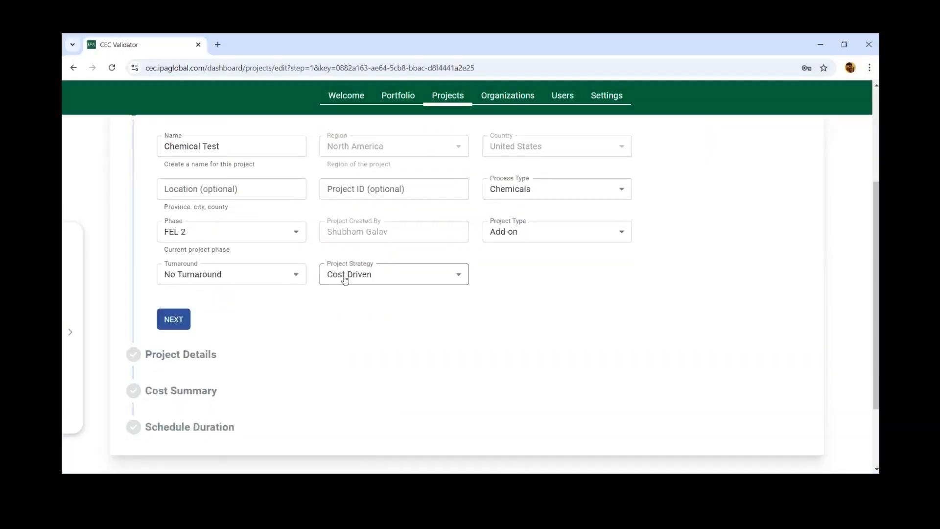
{"action": "left_click", "coordinate": [293, 239]}
{"action": "left_click", "coordinate": [210, 296]}
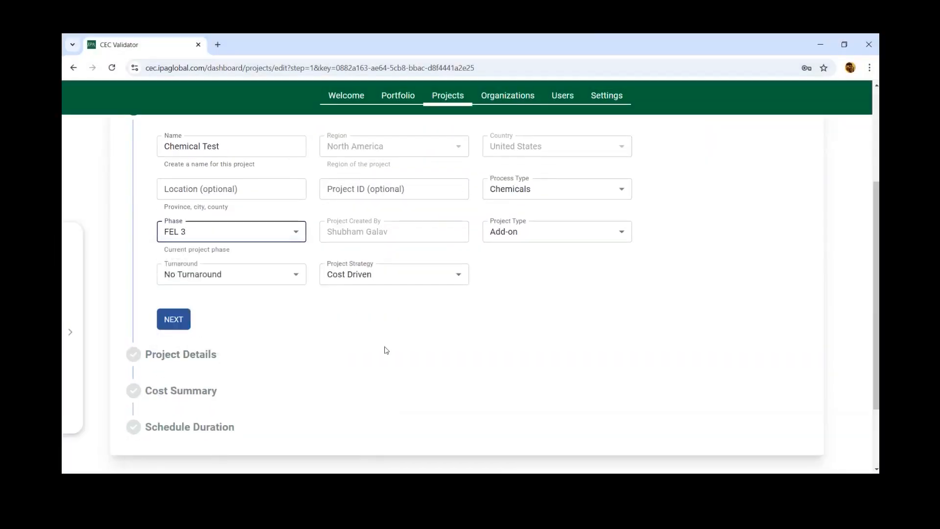
{"action": "left_click", "coordinate": [184, 321]}
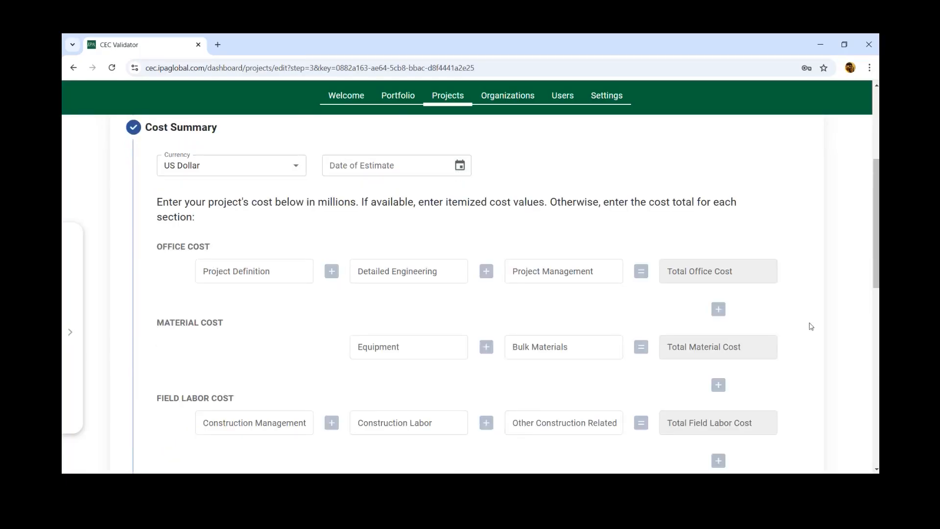
- Examine the cost summary form's office, material, field labor, contingency, lump sum and non-benchmarked cost fields
{"action": "scroll", "coordinate": [813, 329], "scroll_direction": "down", "scroll_amount": 2}
{"action": "scroll", "coordinate": [826, 331], "scroll_direction": "down", "scroll_amount": 5}
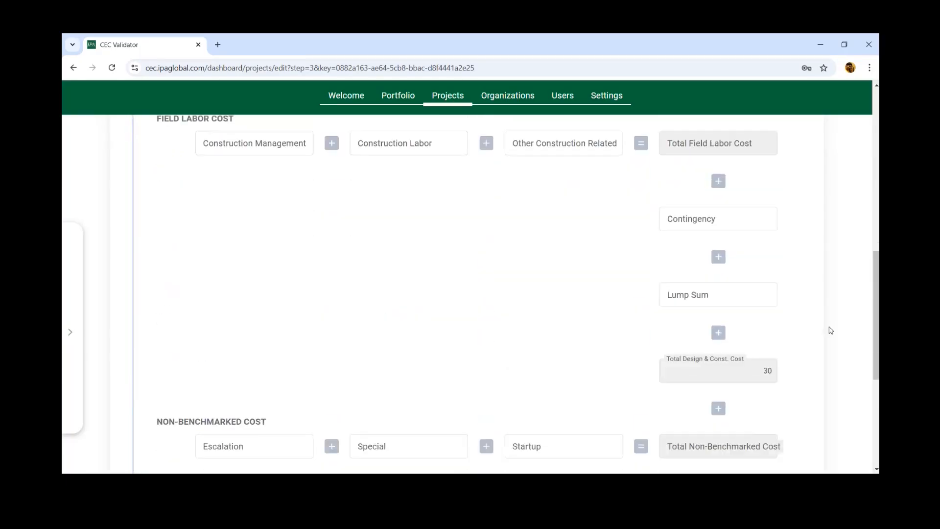
{"action": "scroll", "coordinate": [831, 329], "scroll_direction": "down", "scroll_amount": 2}
{"action": "scroll", "coordinate": [831, 329], "scroll_direction": "up", "scroll_amount": 4}
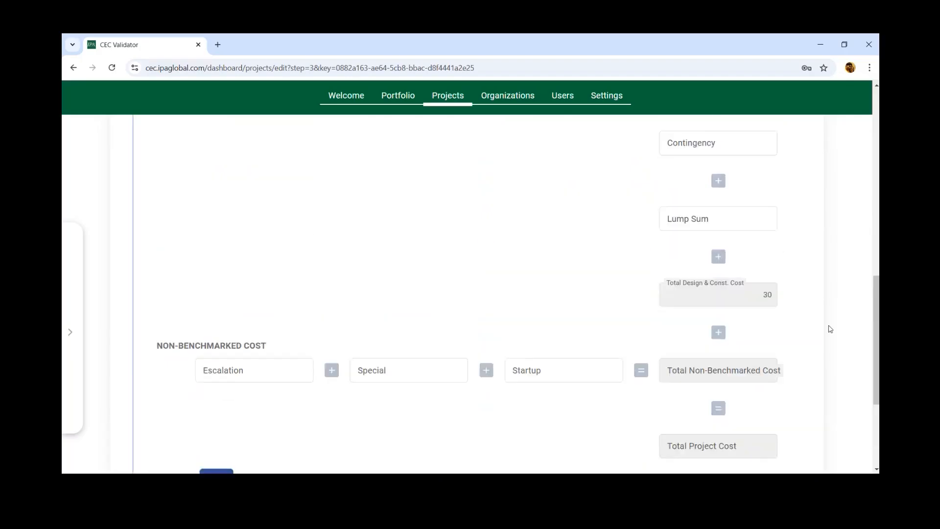
{"action": "scroll", "coordinate": [830, 329], "scroll_direction": "up", "scroll_amount": 4}
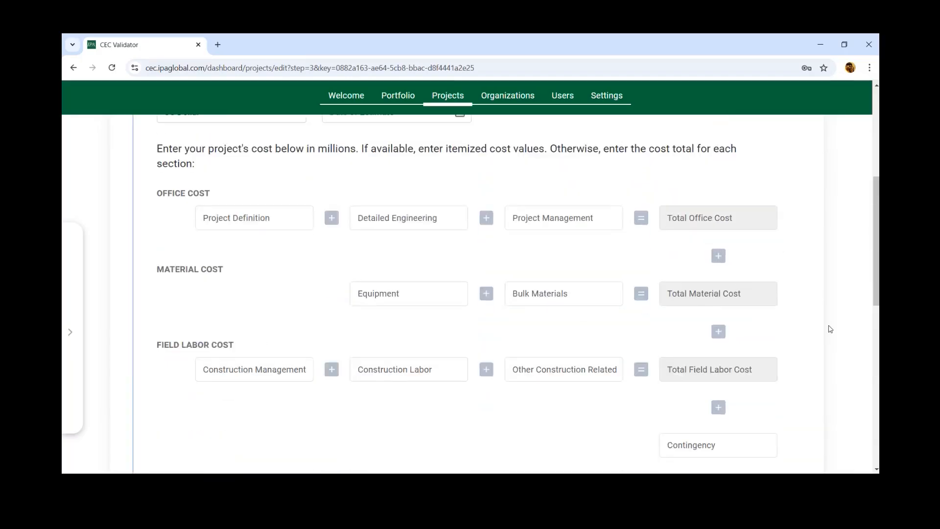
{"action": "scroll", "coordinate": [830, 329], "scroll_direction": "up", "scroll_amount": 1}
{"action": "scroll", "coordinate": [831, 329], "scroll_direction": "down", "scroll_amount": 1}
{"action": "scroll", "coordinate": [854, 391], "scroll_direction": "down", "scroll_amount": 5}
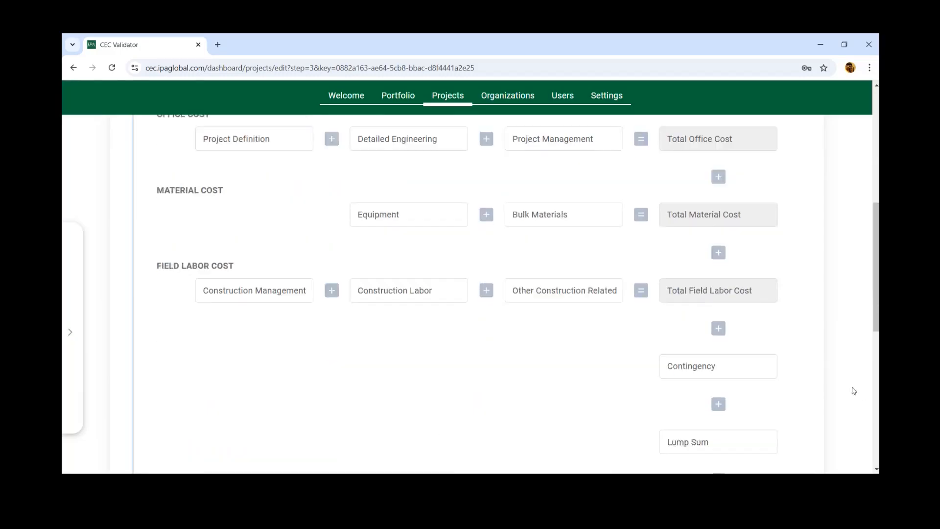
{"action": "scroll", "coordinate": [854, 391], "scroll_direction": "down", "scroll_amount": 4}
- Continue from the cost summary to the schedule duration and validate the project to generate its FEL 3 report
{"action": "left_click", "coordinate": [222, 303]}
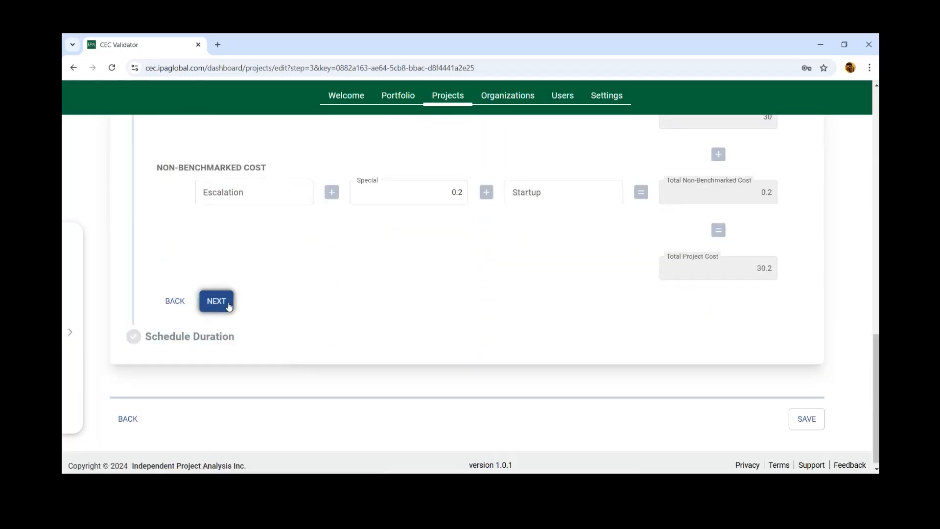
{"action": "left_click", "coordinate": [231, 331]}
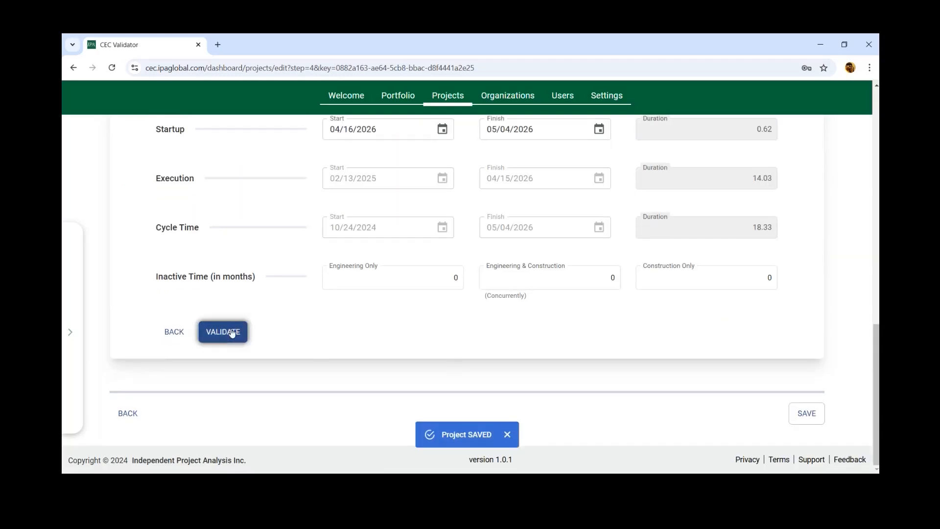
{"action": "left_click", "coordinate": [576, 352]}
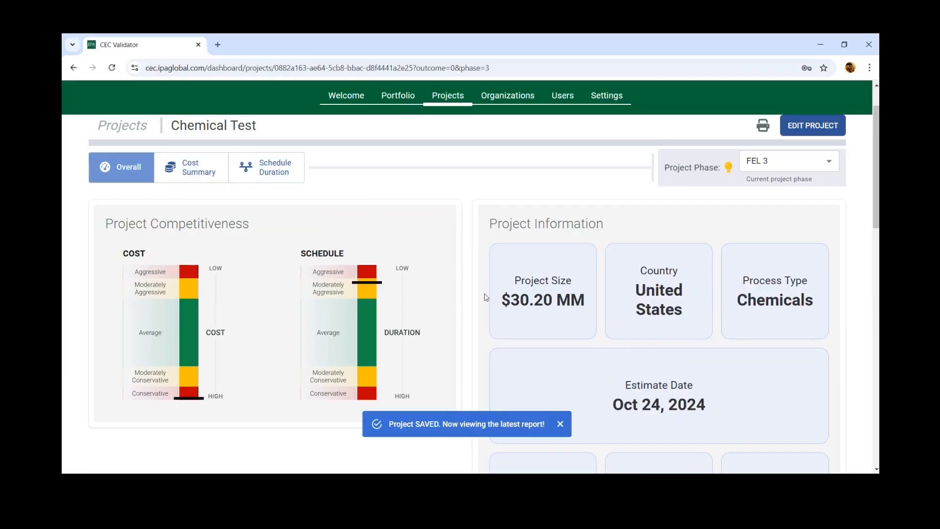
- Examine the overall report's project competitiveness, project information, and the cost and schedule insights
{"action": "scroll", "coordinate": [483, 294], "scroll_direction": "down", "scroll_amount": 1}
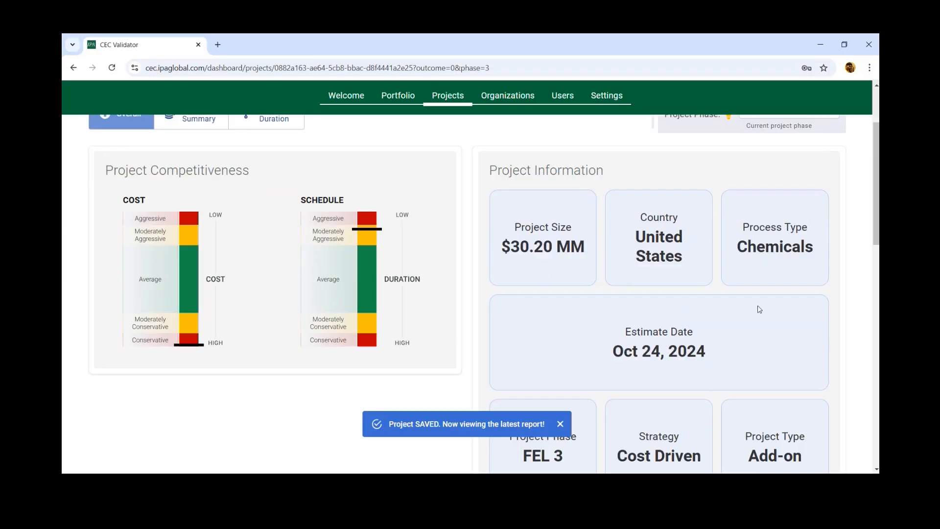
{"action": "scroll", "coordinate": [766, 316], "scroll_direction": "down", "scroll_amount": 2}
{"action": "scroll", "coordinate": [767, 316], "scroll_direction": "down", "scroll_amount": 3}
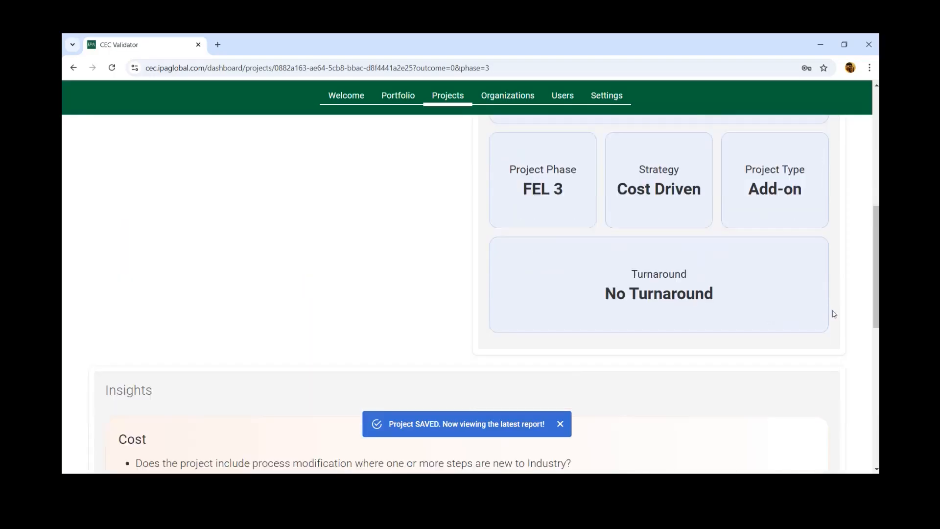
{"action": "scroll", "coordinate": [832, 309], "scroll_direction": "down", "scroll_amount": 1}
{"action": "scroll", "coordinate": [843, 341], "scroll_direction": "down", "scroll_amount": 6}
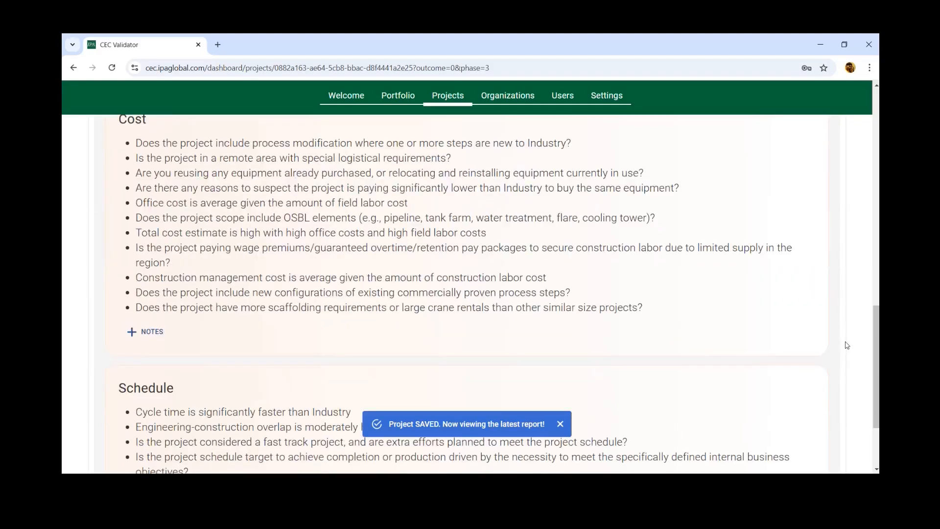
{"action": "scroll", "coordinate": [850, 342], "scroll_direction": "down", "scroll_amount": 2}
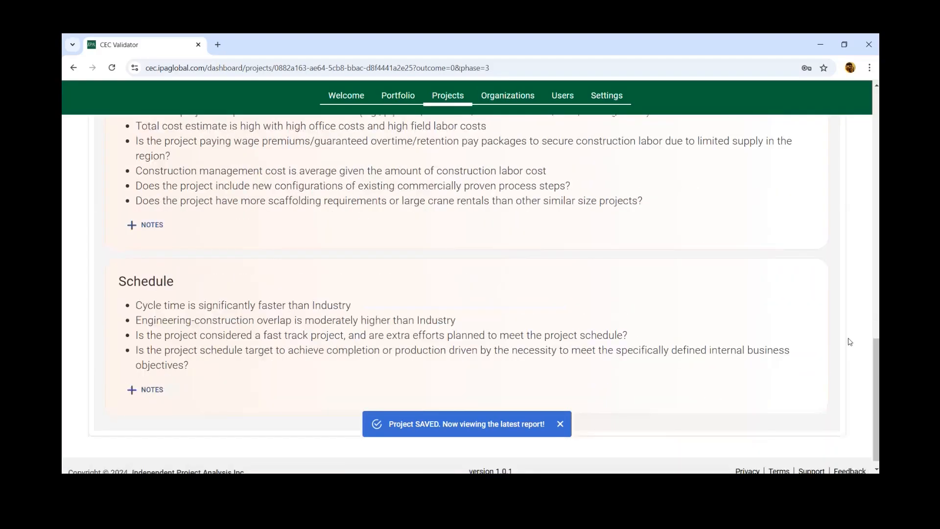
{"action": "scroll", "coordinate": [850, 343], "scroll_direction": "up", "scroll_amount": 1}
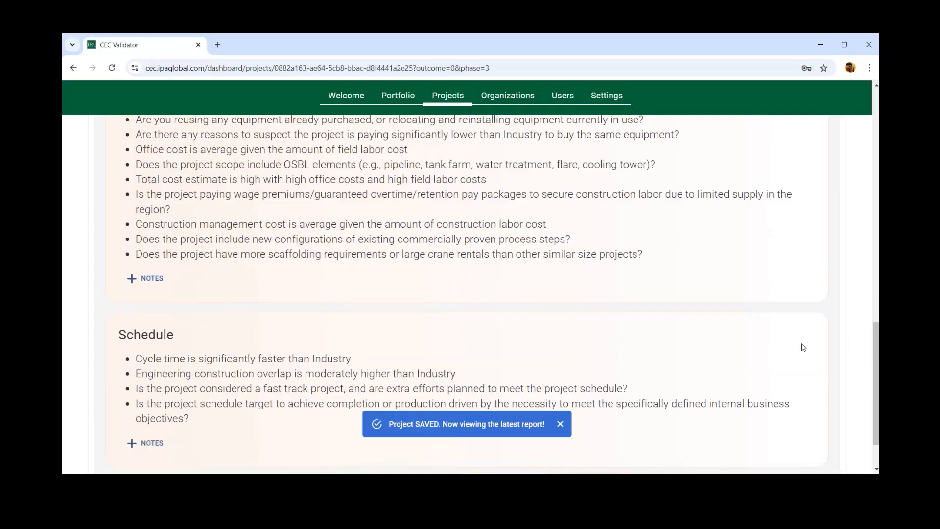
{"action": "scroll", "coordinate": [219, 305], "scroll_direction": "up", "scroll_amount": 1}
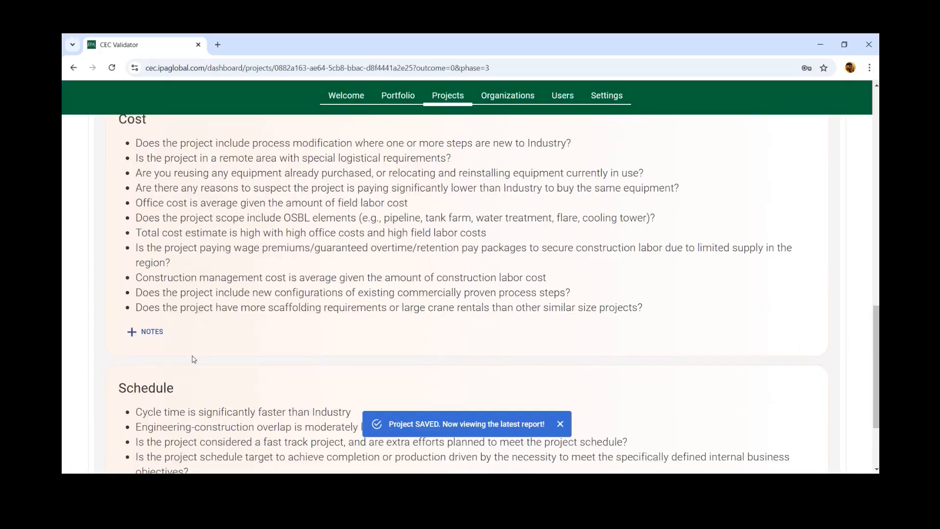
{"action": "scroll", "coordinate": [194, 359], "scroll_direction": "down", "scroll_amount": 1}
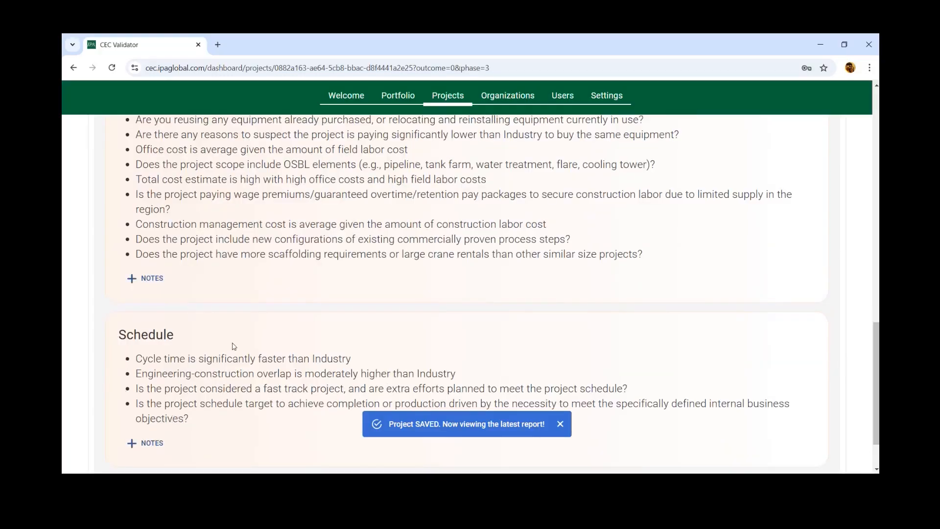
{"action": "scroll", "coordinate": [234, 346], "scroll_direction": "up", "scroll_amount": 2}
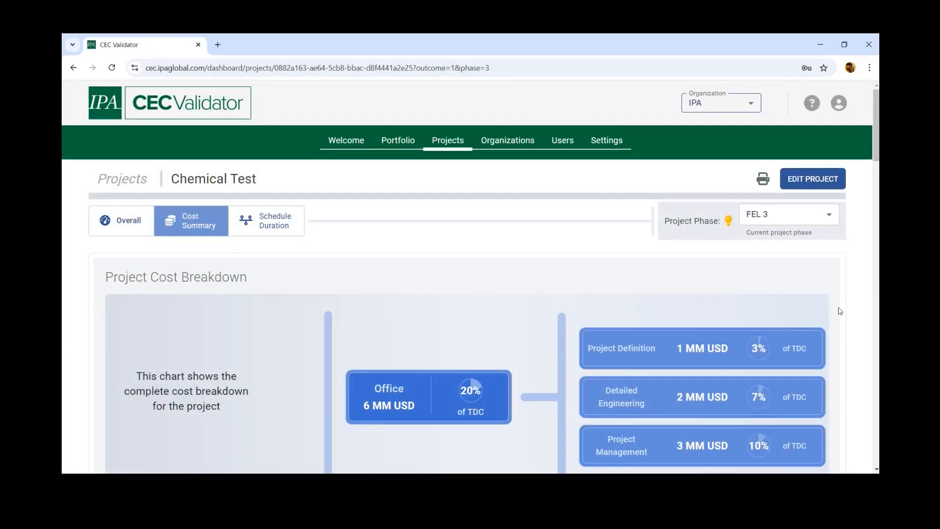
- Examine the cost summary report's project cost breakdown and the overall distribution of the cost metrics
{"action": "scroll", "coordinate": [841, 313], "scroll_direction": "down", "scroll_amount": 2}
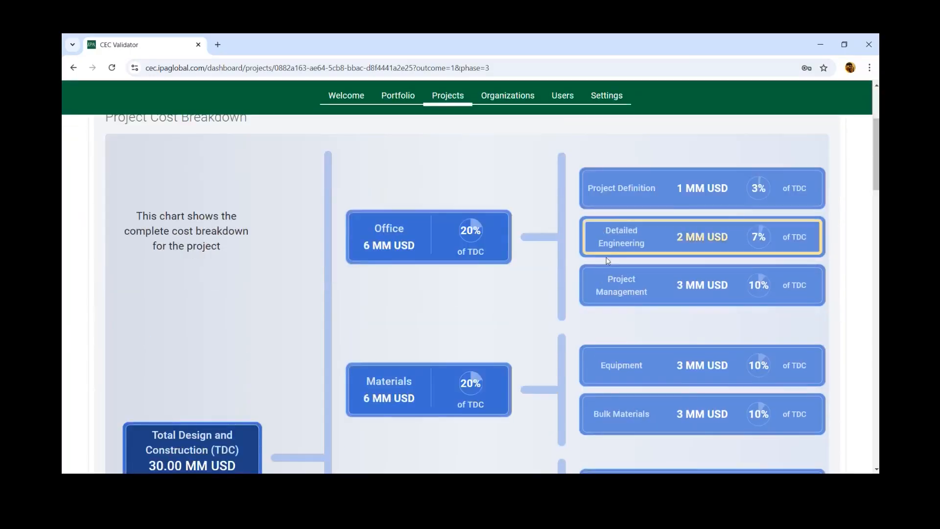
{"action": "scroll", "coordinate": [850, 374], "scroll_direction": "down", "scroll_amount": 4}
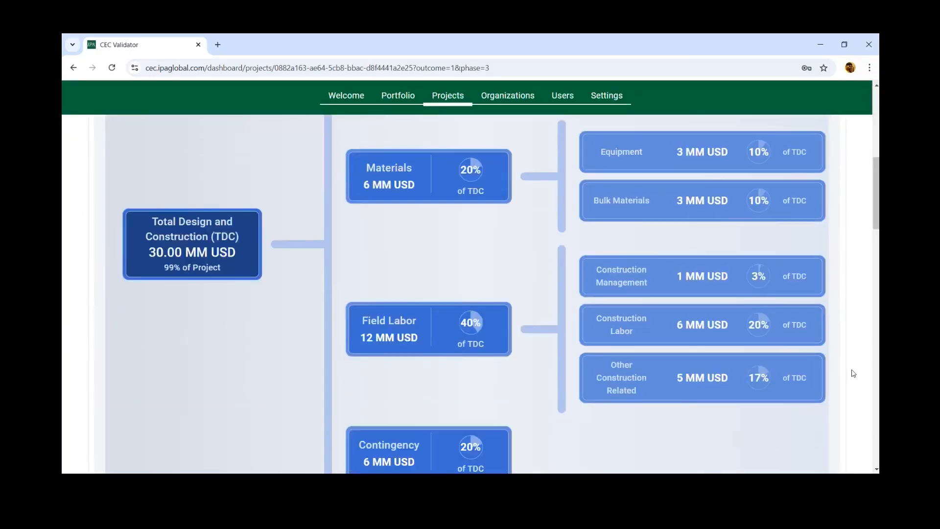
{"action": "scroll", "coordinate": [852, 372], "scroll_direction": "down", "scroll_amount": 3}
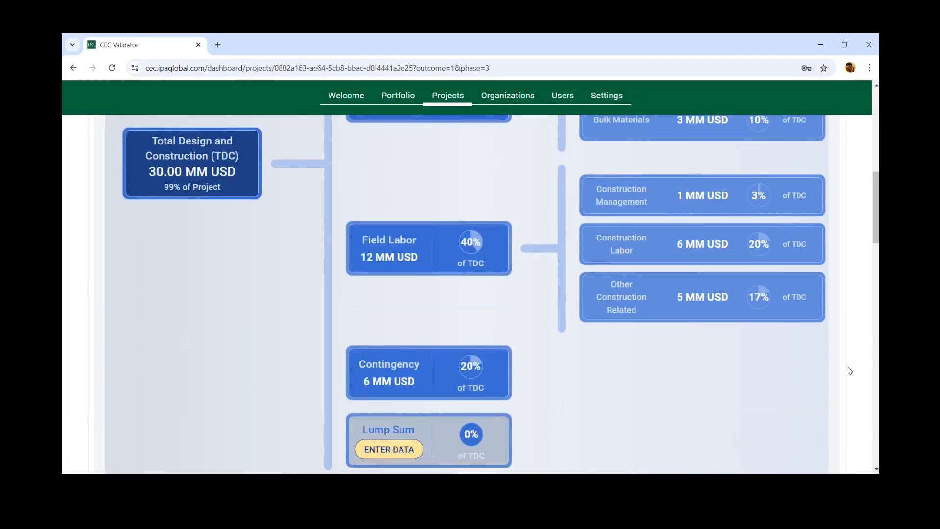
{"action": "scroll", "coordinate": [849, 371], "scroll_direction": "down", "scroll_amount": 4}
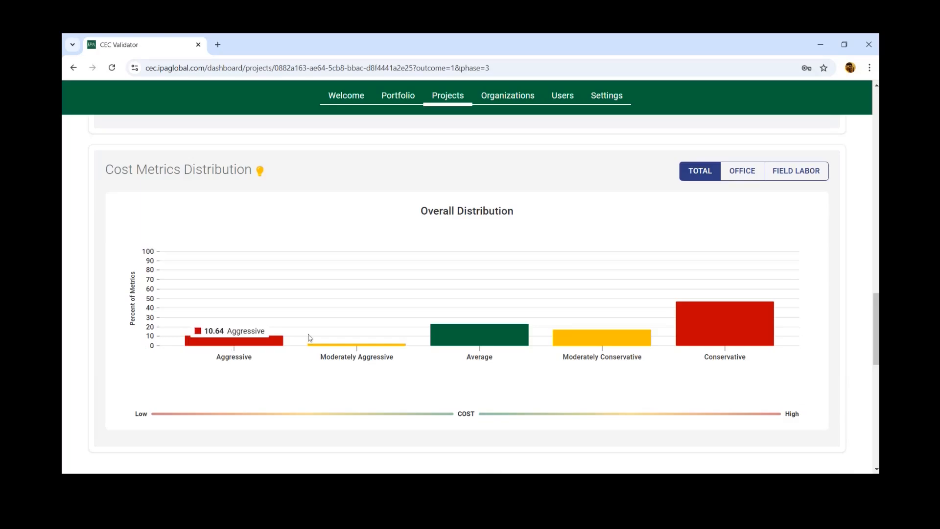
{"action": "mouse_move", "coordinate": [456, 348]}
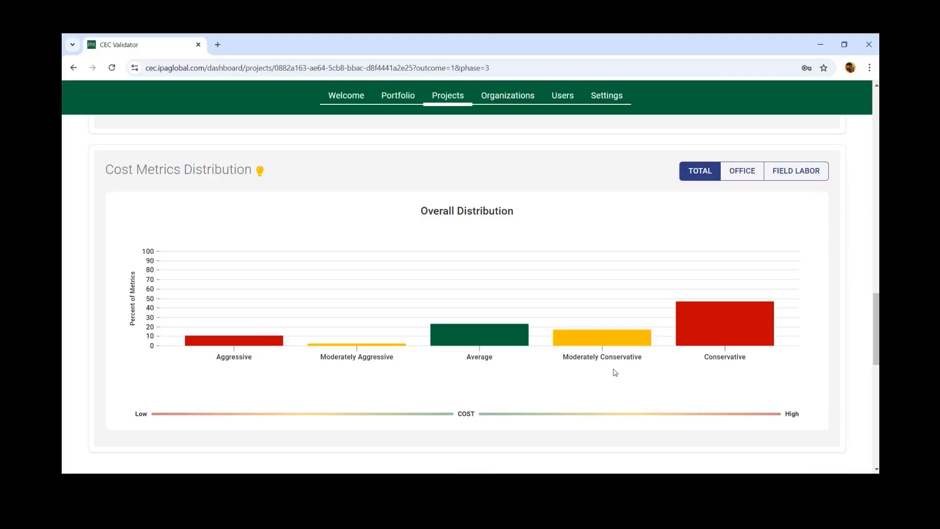
- Review the pages of the cost metrics table and return to its first page
{"action": "scroll", "coordinate": [735, 368], "scroll_direction": "down", "scroll_amount": 7}
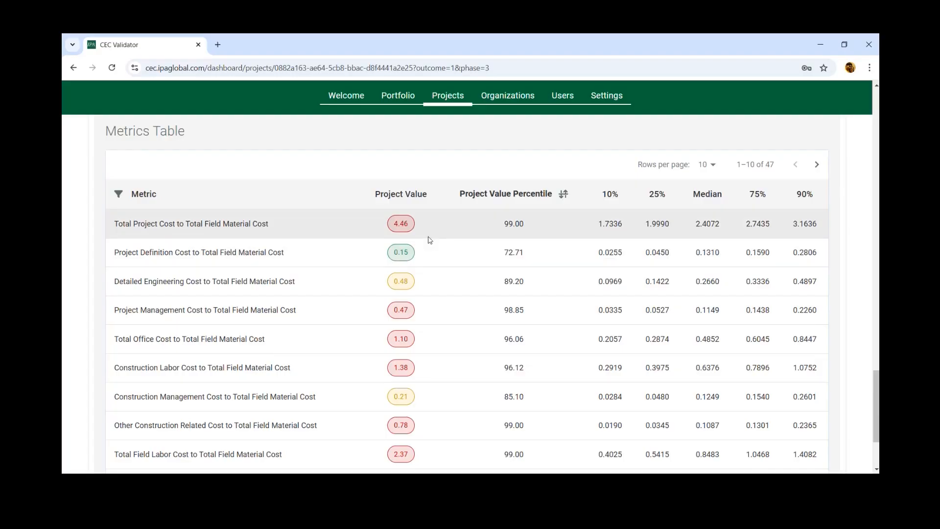
{"action": "left_click", "coordinate": [796, 164]}
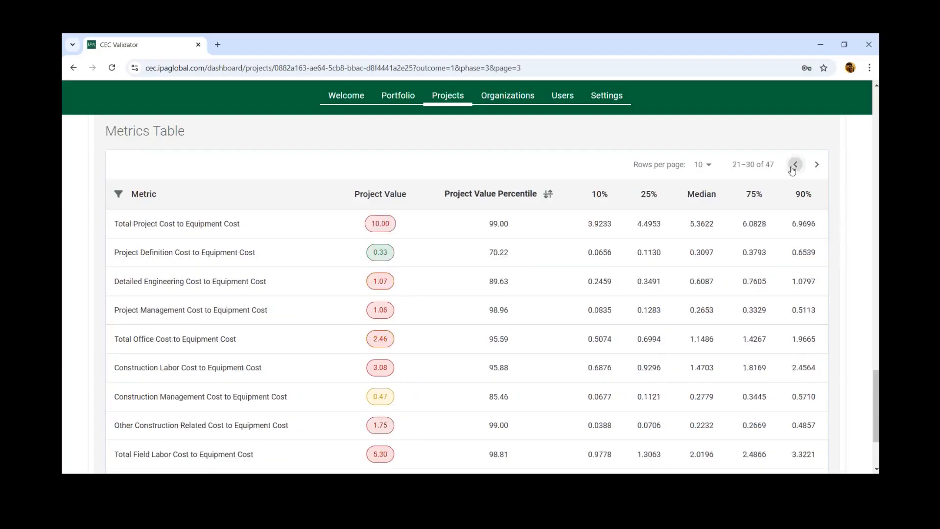
{"action": "left_click", "coordinate": [795, 164]}
{"action": "left_click", "coordinate": [795, 164]}
- Filter the cost metrics by deselecting All Metrics, selecting only Ratio to Equipment and applying the filter
{"action": "scroll", "coordinate": [805, 189], "scroll_direction": "up", "scroll_amount": 1}
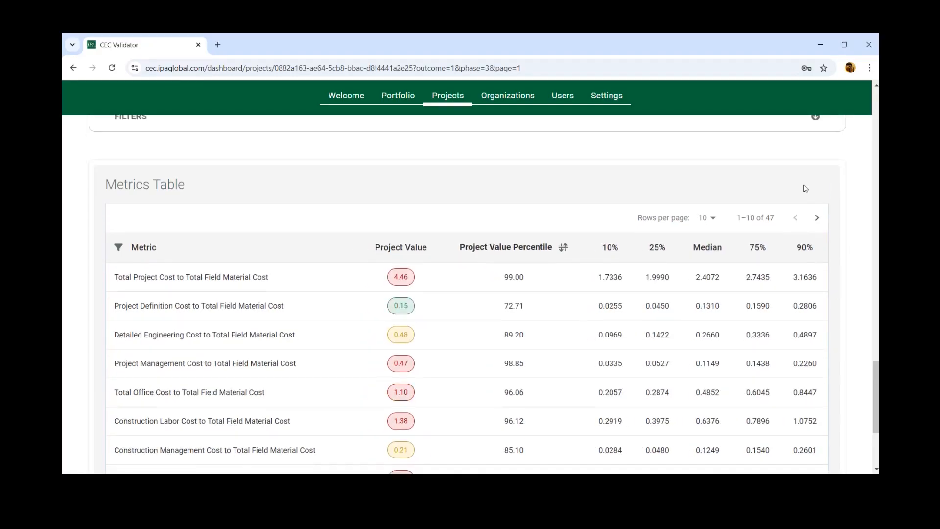
{"action": "scroll", "coordinate": [808, 186], "scroll_direction": "up", "scroll_amount": 1}
{"action": "left_click", "coordinate": [813, 168]}
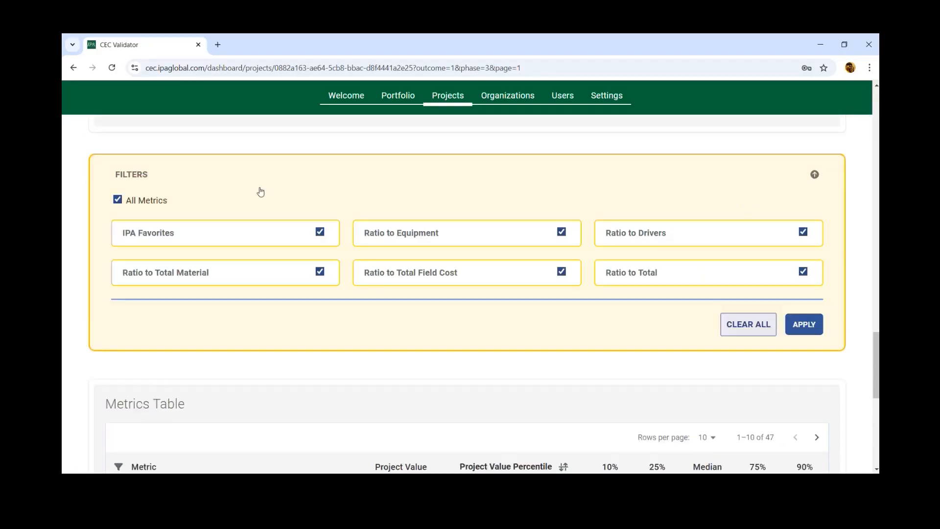
{"action": "left_click", "coordinate": [153, 202]}
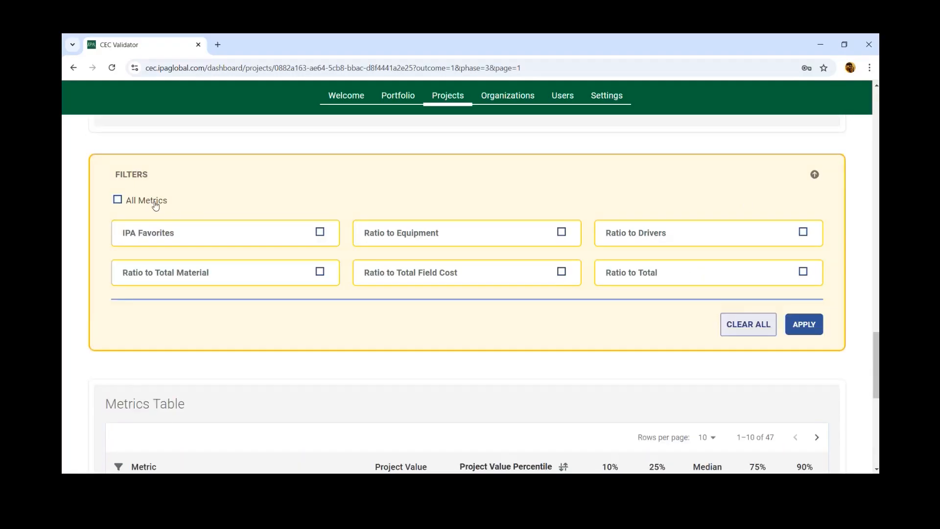
{"action": "left_click", "coordinate": [561, 232]}
{"action": "left_click", "coordinate": [804, 325]}
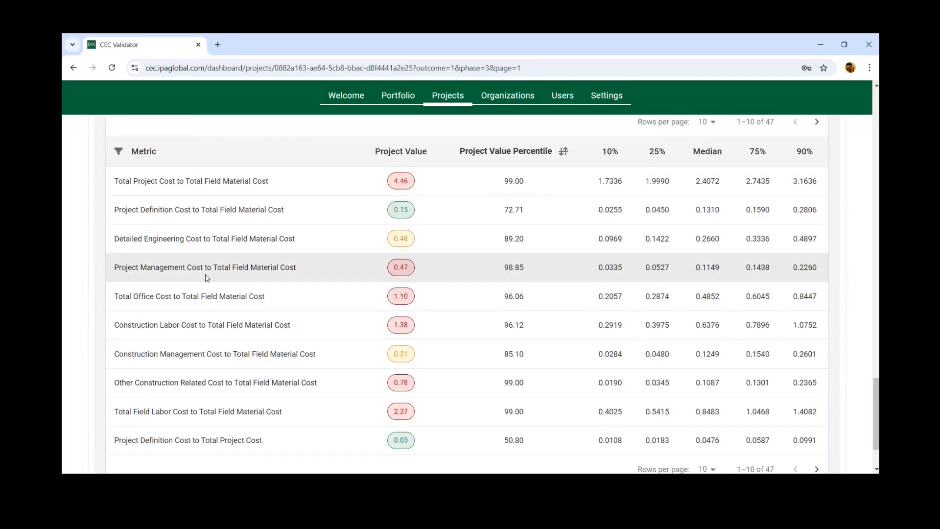
- Search the metrics table for metrics containing "bulk"
{"action": "left_click", "coordinate": [118, 151]}
{"action": "left_click", "coordinate": [143, 145]}
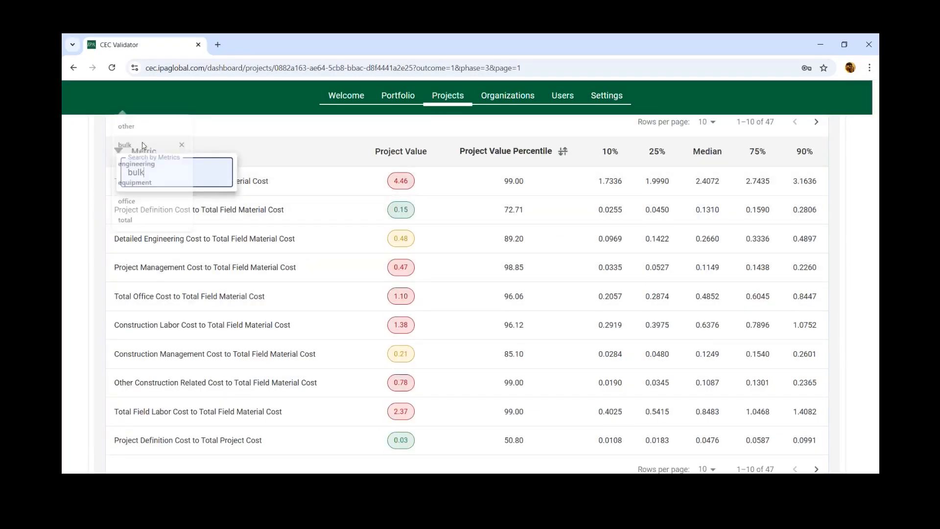
{"action": "key", "text": "Return"}
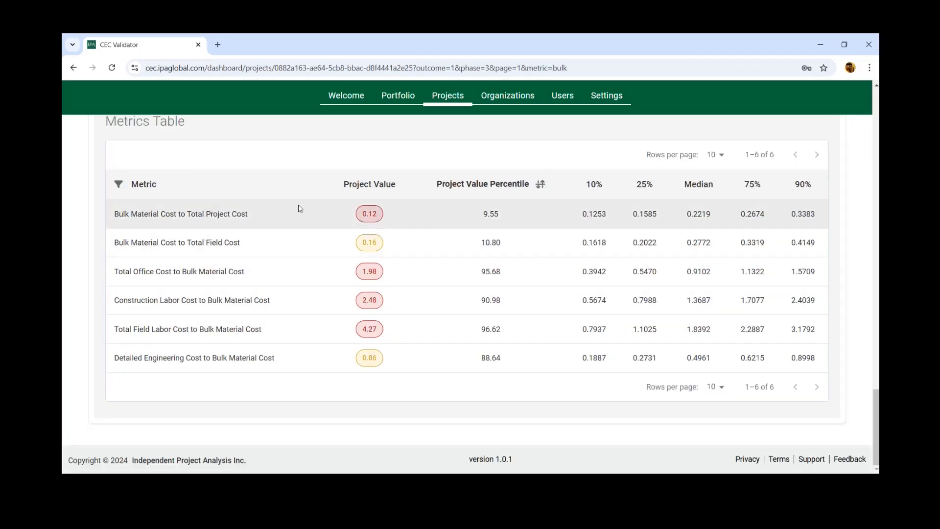
- Clear the "bulk" search so the metrics table lists all metrics again
{"action": "left_click", "coordinate": [120, 185]}
{"action": "key", "text": "ctrl+a"}
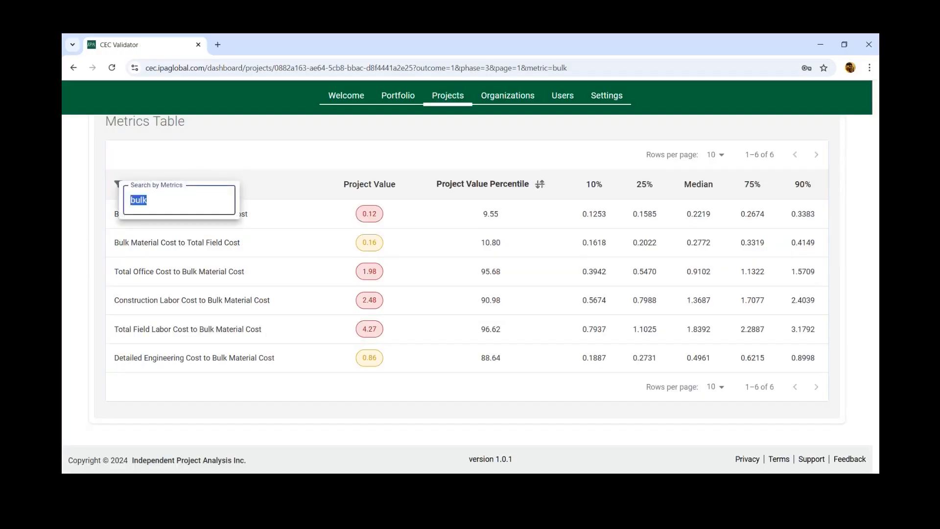
{"action": "key", "text": "BackSpace"}
{"action": "key", "text": "Escape"}
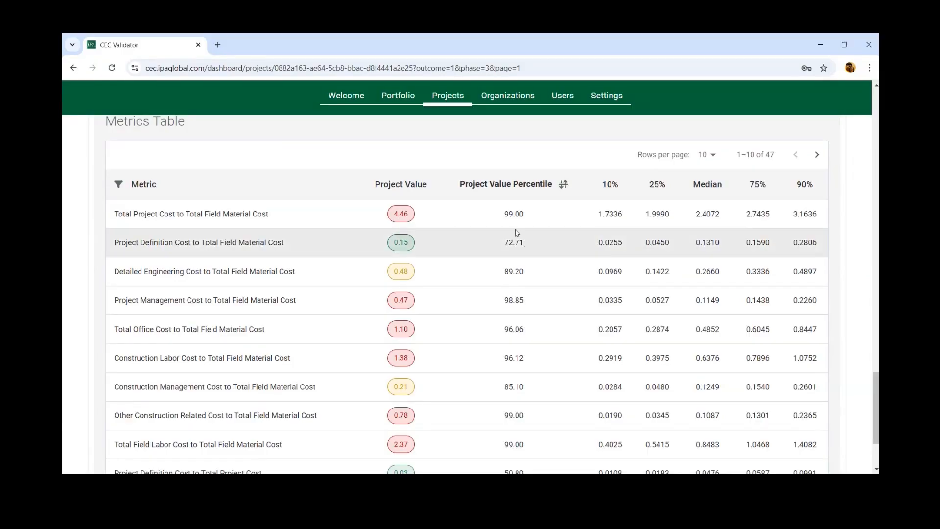
- Sort the metrics table by Project Value Percentile and reverse the sort order
{"action": "left_click", "coordinate": [504, 188]}
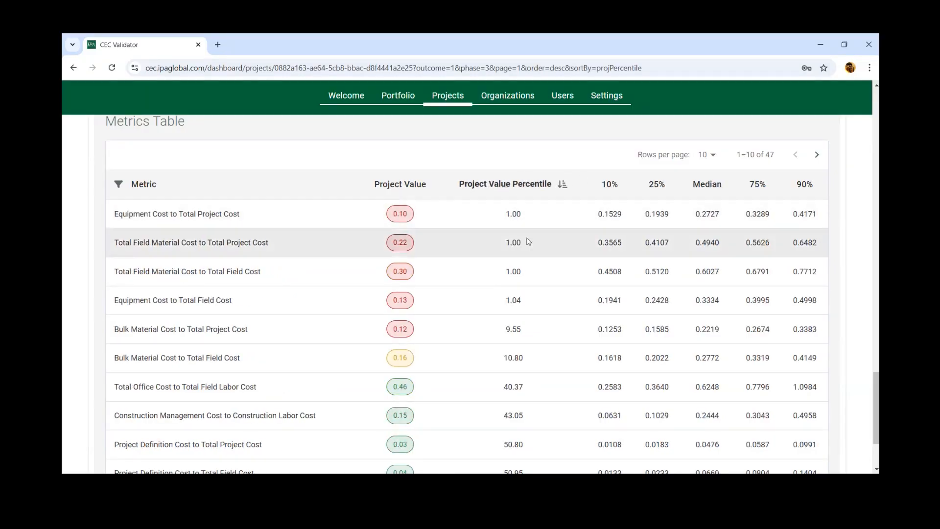
{"action": "left_click", "coordinate": [533, 186]}
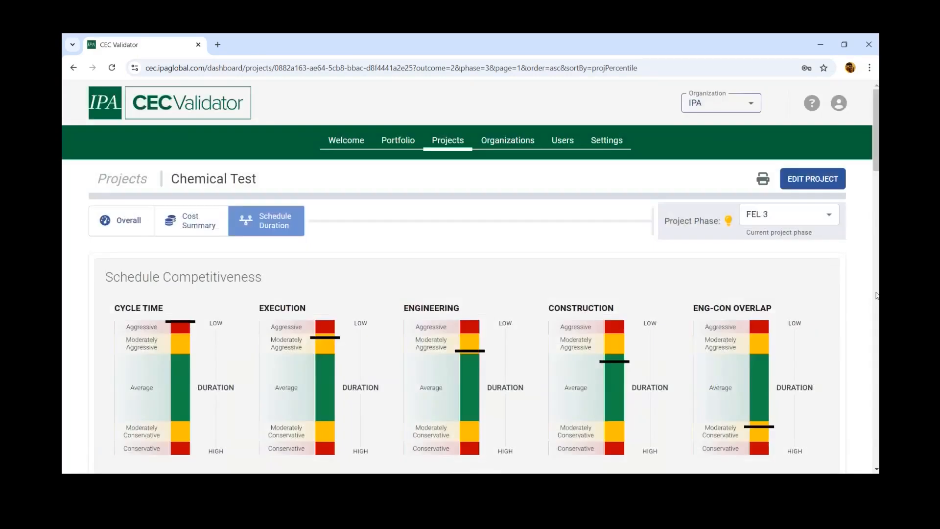
- Switch the Chemical Test report to project phase FEL 1 and review its predicted schedule and project schedule chart
{"action": "left_click", "coordinate": [758, 216]}
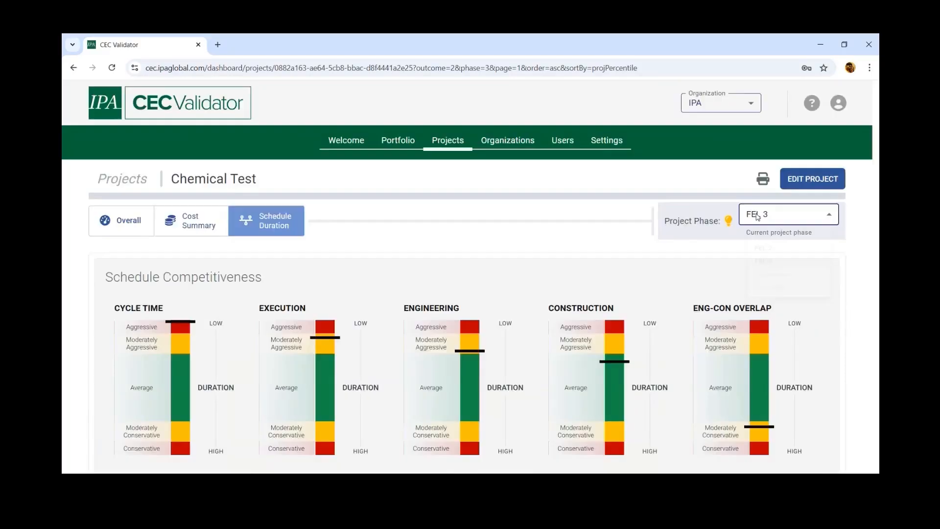
{"action": "left_click", "coordinate": [757, 216]}
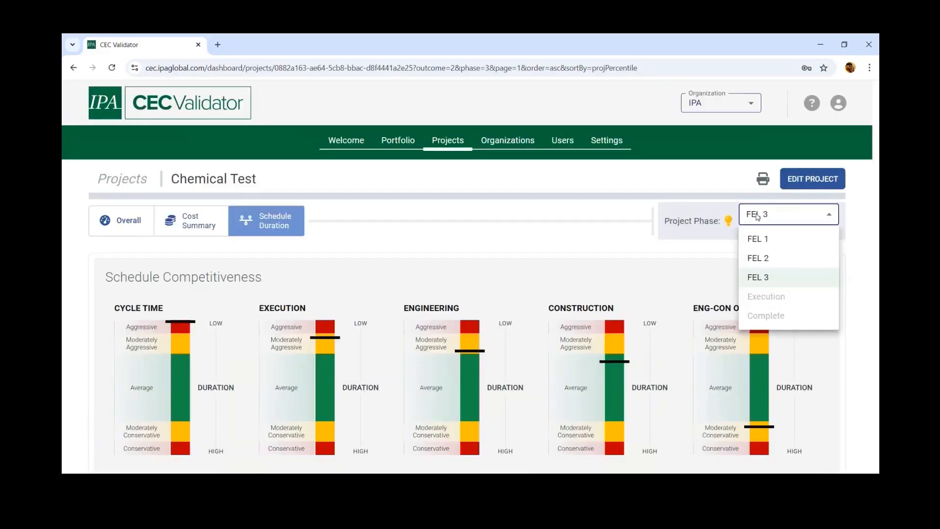
{"action": "left_click", "coordinate": [780, 239]}
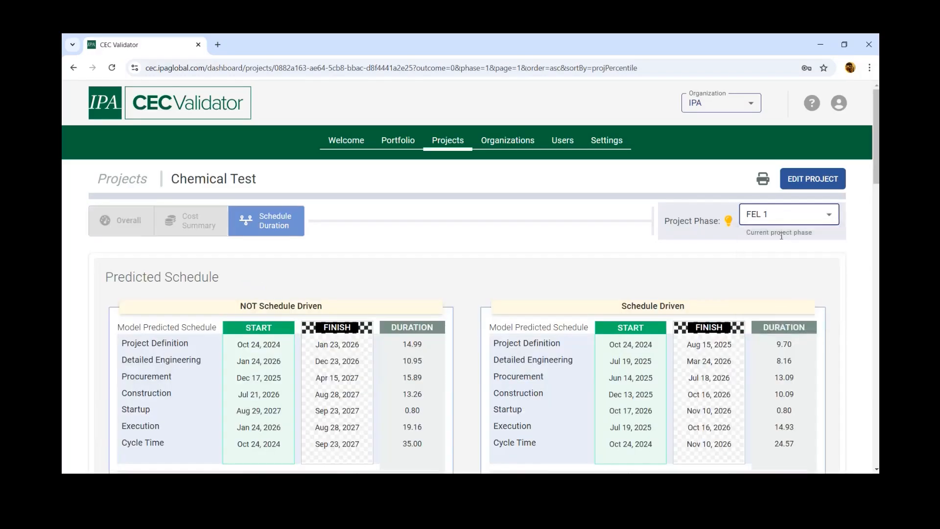
{"action": "scroll", "coordinate": [821, 294], "scroll_direction": "down", "scroll_amount": 4}
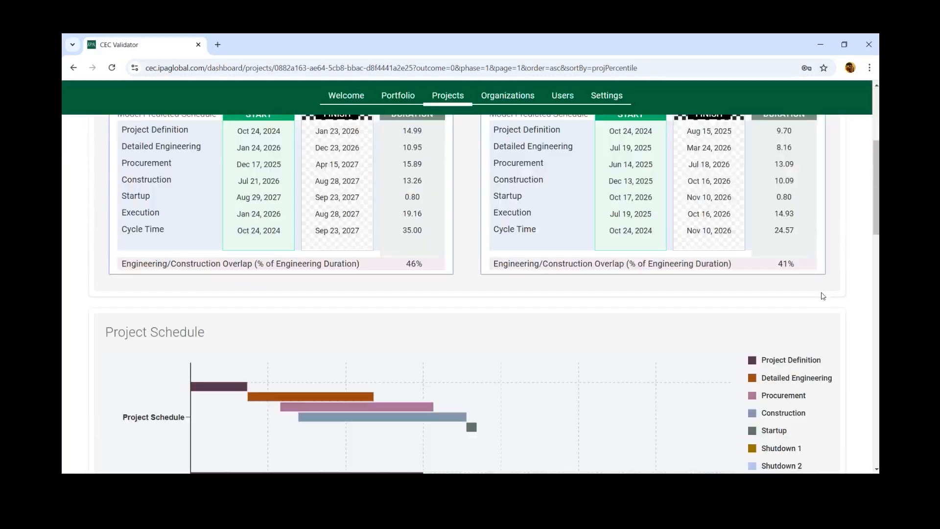
{"action": "scroll", "coordinate": [824, 293], "scroll_direction": "up", "scroll_amount": 4}
- Switch the Chemical Test report to project phase FEL 2 and review its schedule competitiveness and predicted schedule
{"action": "left_click", "coordinate": [796, 218]}
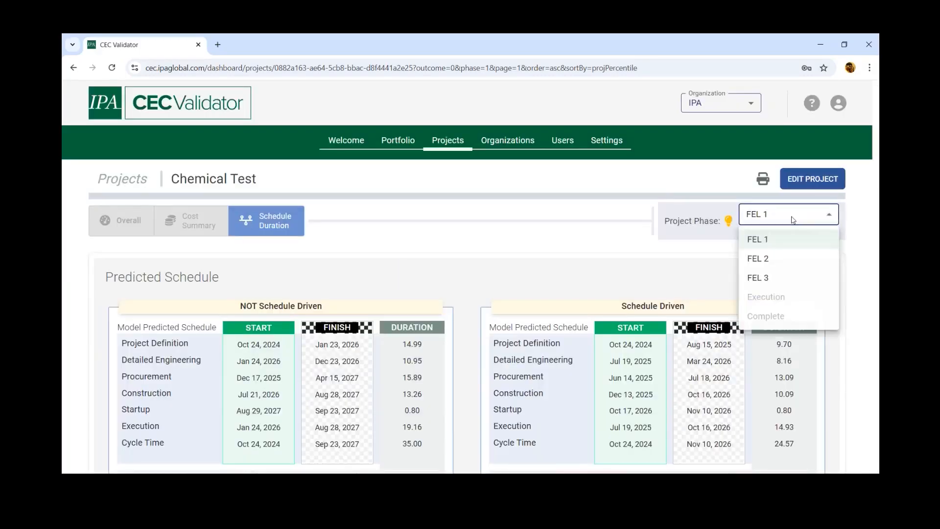
{"action": "left_click", "coordinate": [767, 260]}
{"action": "scroll", "coordinate": [837, 289], "scroll_direction": "down", "scroll_amount": 5}
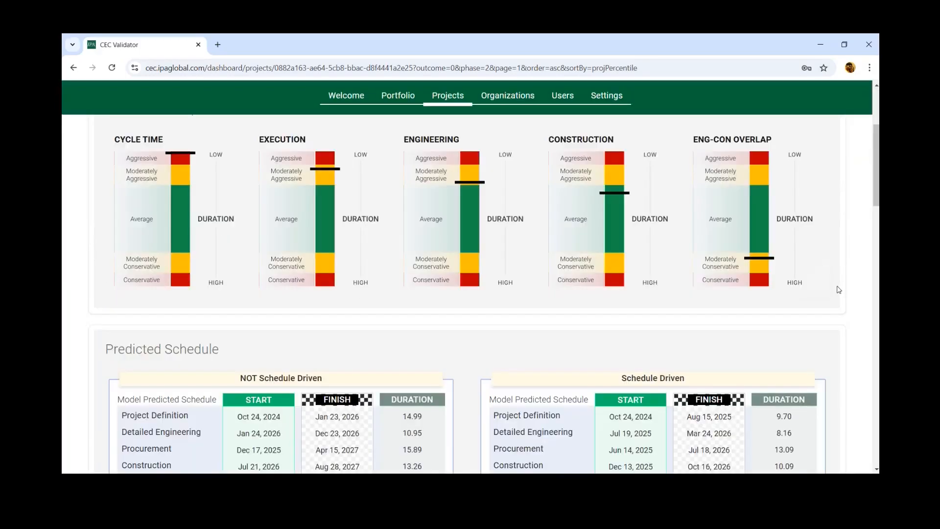
{"action": "scroll", "coordinate": [834, 285], "scroll_direction": "up", "scroll_amount": 5}
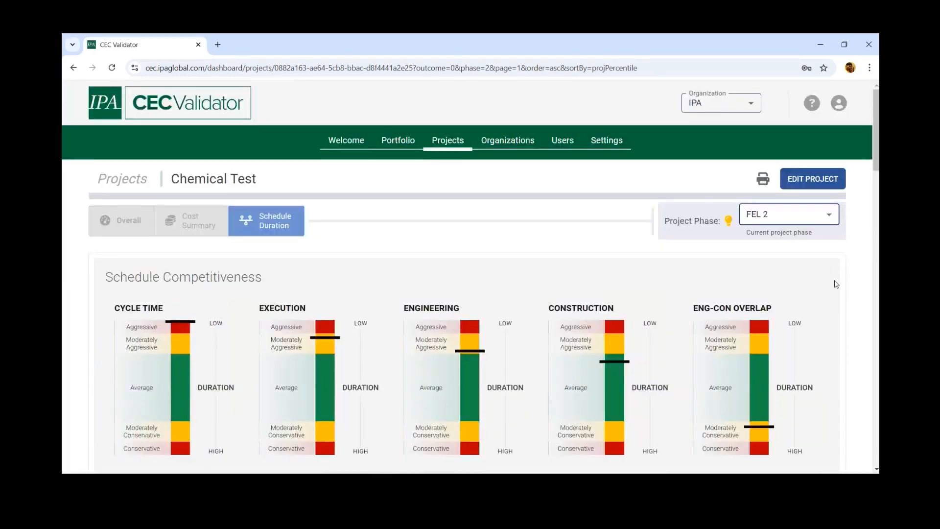
{"action": "left_click", "coordinate": [803, 217]}
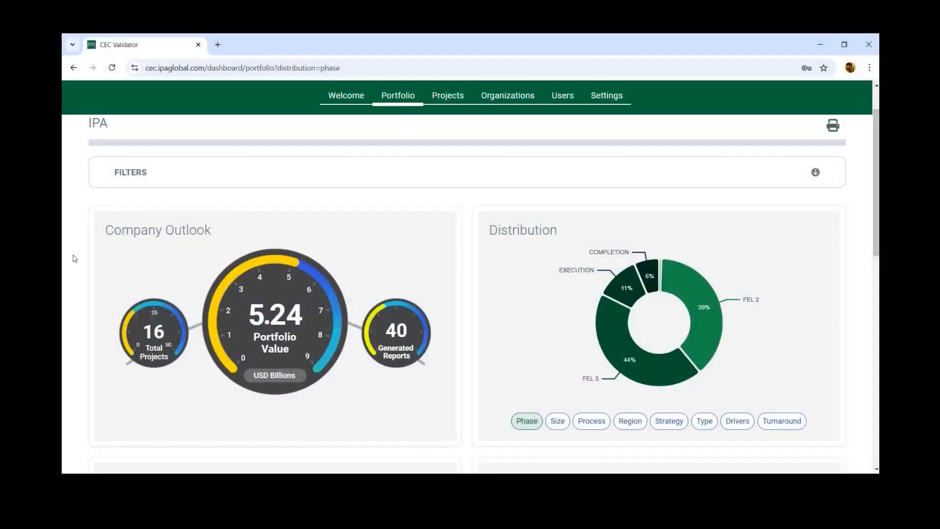
- Examine the portfolio's company outlook, project distribution by Type, and the cost and schedule competitiveness charts
{"action": "scroll", "coordinate": [69, 260], "scroll_direction": "up", "scroll_amount": 1}
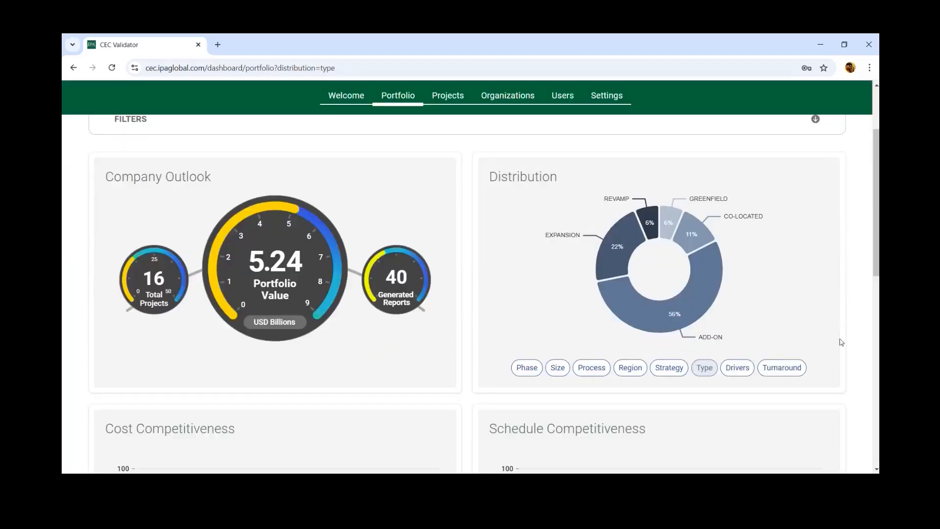
{"action": "scroll", "coordinate": [840, 342], "scroll_direction": "down", "scroll_amount": 3}
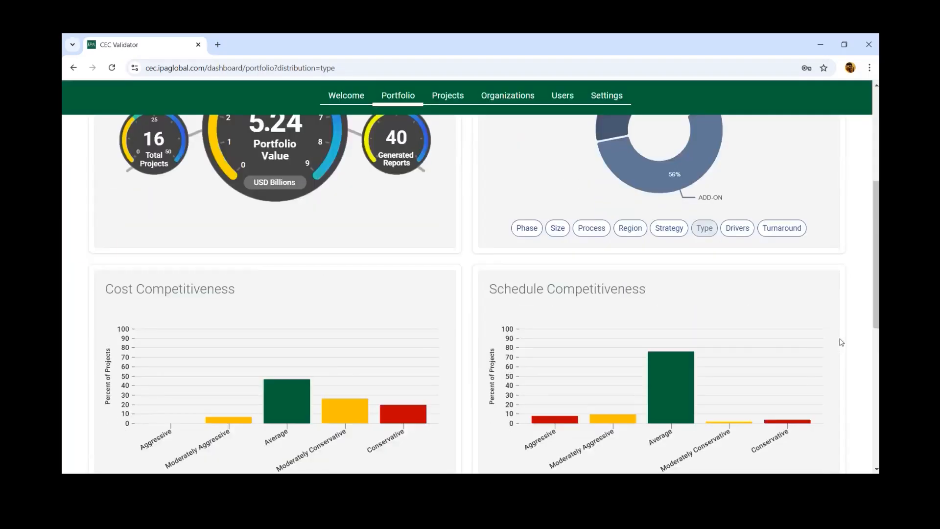
{"action": "scroll", "coordinate": [841, 342], "scroll_direction": "down", "scroll_amount": 1}
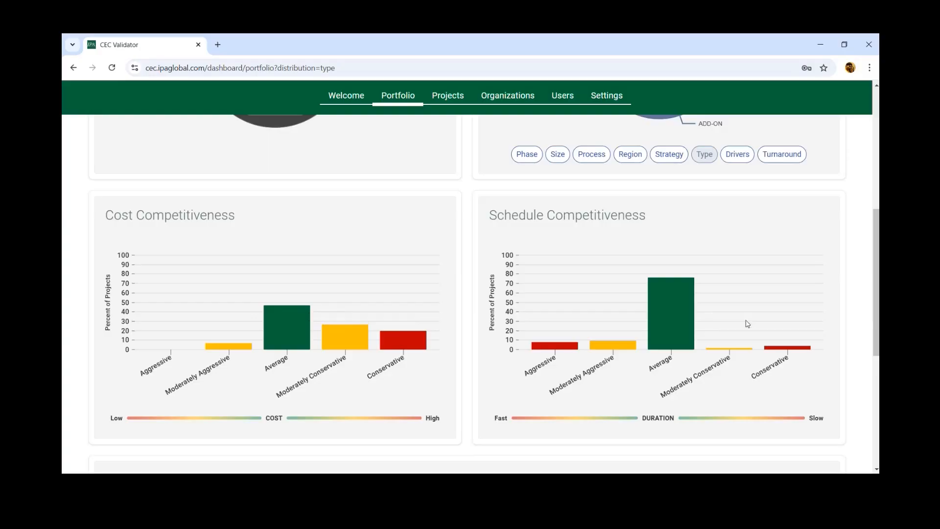
- Hide the schedule, cycle time, field labor cost and office cost series in the Time Trend chart, leaving only Cost Competitiveness
{"action": "scroll", "coordinate": [748, 323], "scroll_direction": "down", "scroll_amount": 5}
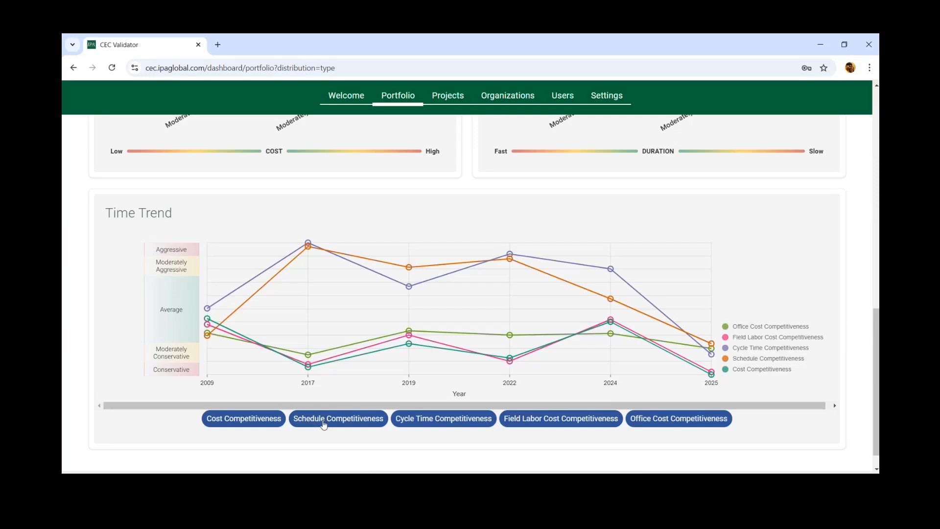
{"action": "left_click", "coordinate": [324, 424]}
{"action": "left_click", "coordinate": [444, 424]}
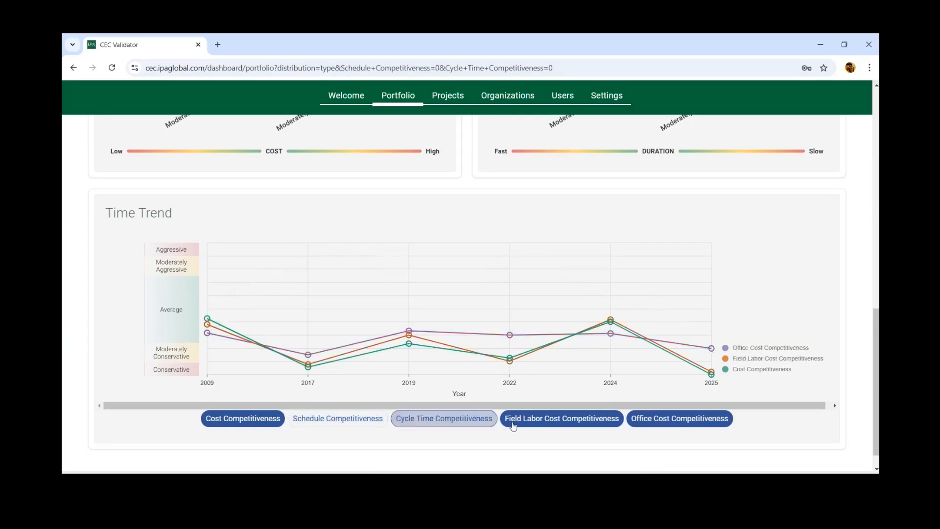
{"action": "left_click", "coordinate": [545, 424]}
{"action": "left_click", "coordinate": [693, 420]}
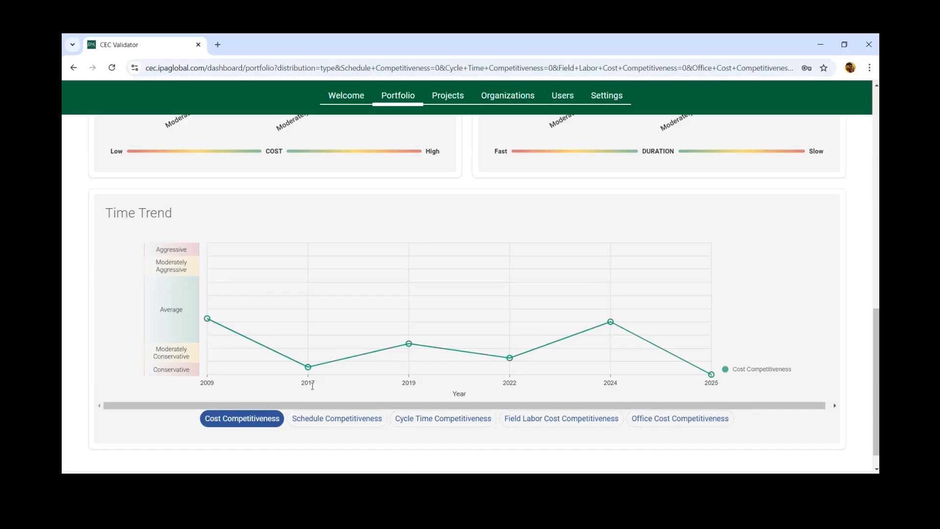
- Expand the portfolio filters and look over the available filter categories
{"action": "left_click", "coordinate": [814, 229]}
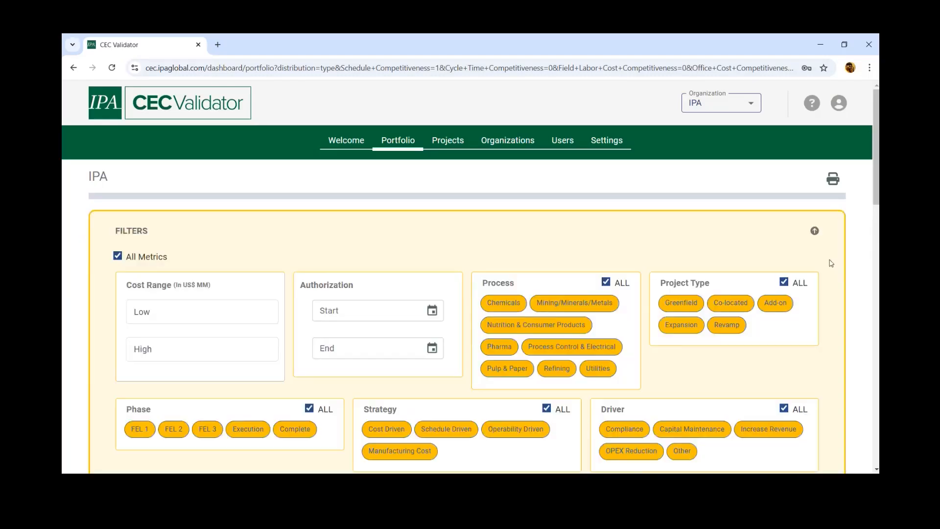
{"action": "scroll", "coordinate": [874, 311], "scroll_direction": "down", "scroll_amount": 3}
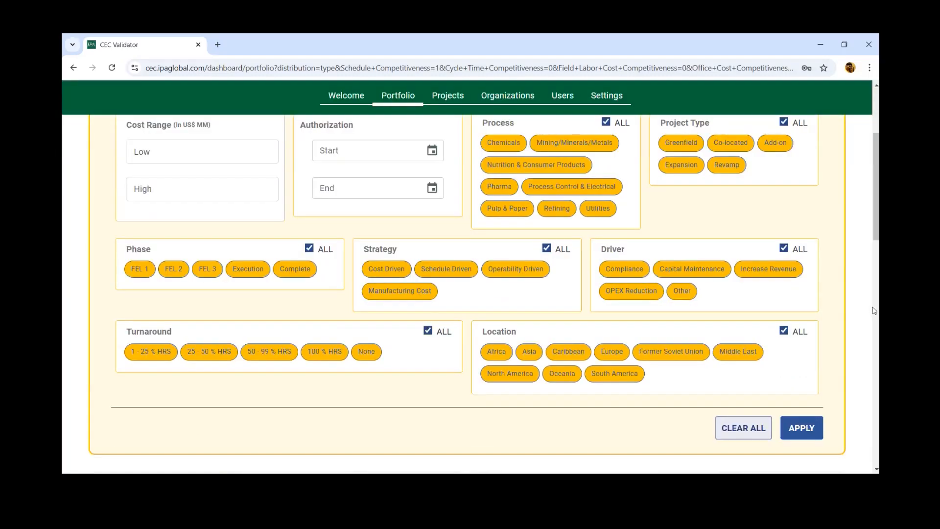
{"action": "scroll", "coordinate": [872, 307], "scroll_direction": "up", "scroll_amount": 1}
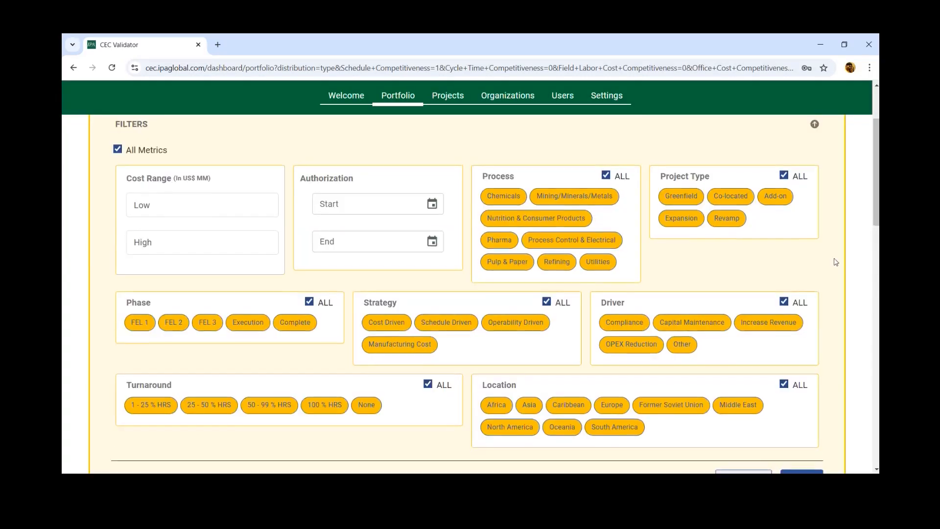
- Limit the Project Type filter to Revamp only and reselect all project types
{"action": "left_click", "coordinate": [783, 176]}
{"action": "left_click", "coordinate": [725, 218]}
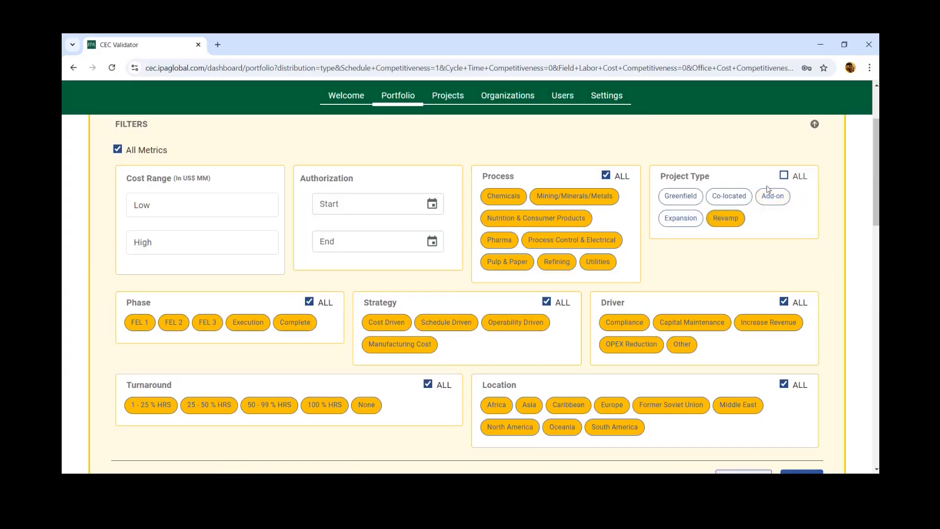
{"action": "left_click", "coordinate": [783, 176]}
- Limit the portfolio's Phase filter to FEL 3 only and apply the filters
{"action": "scroll", "coordinate": [547, 335], "scroll_direction": "down", "scroll_amount": 1}
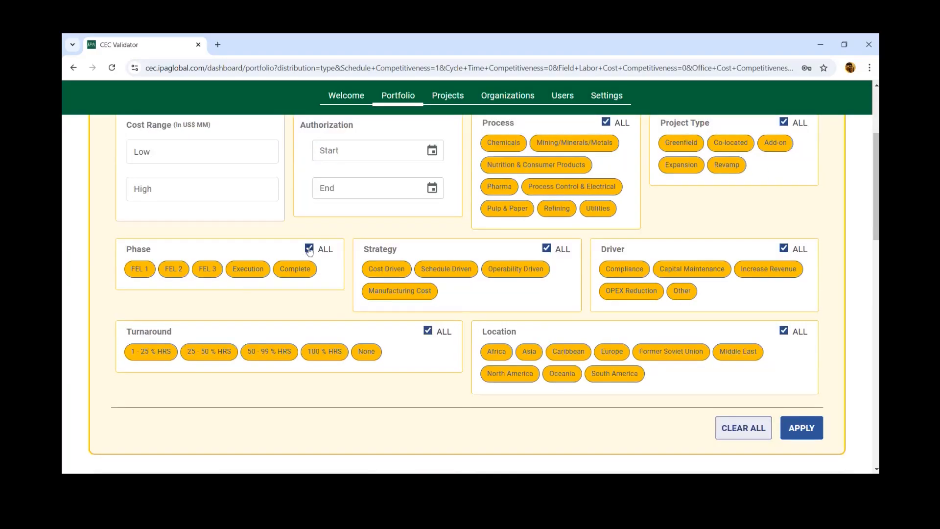
{"action": "left_click", "coordinate": [309, 248]}
{"action": "left_click", "coordinate": [205, 269]}
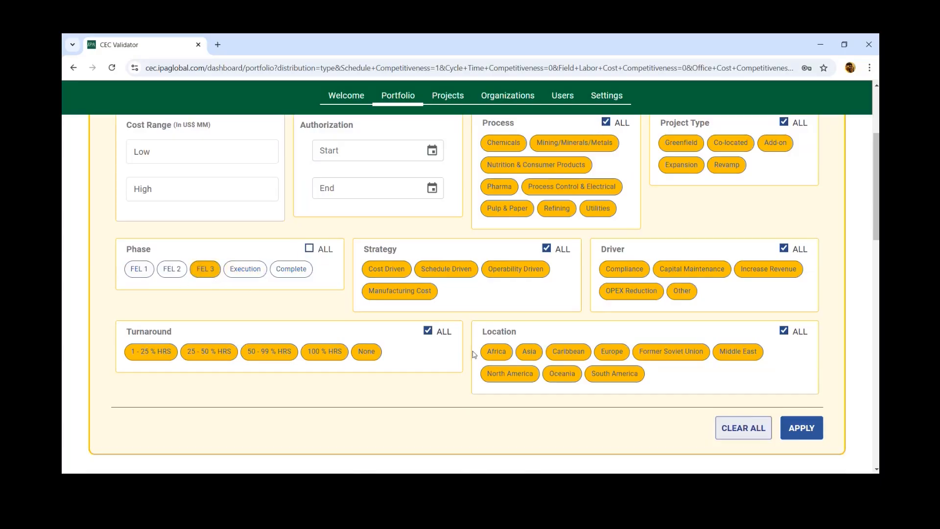
{"action": "left_click", "coordinate": [808, 431]}
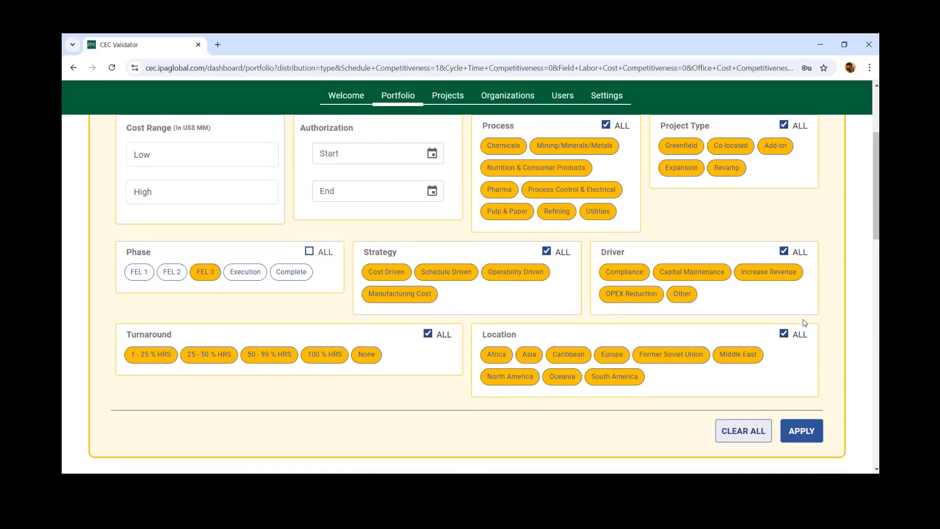
- Reselect all phases in the portfolio's Phase filter
{"action": "scroll", "coordinate": [804, 323], "scroll_direction": "up", "scroll_amount": 1}
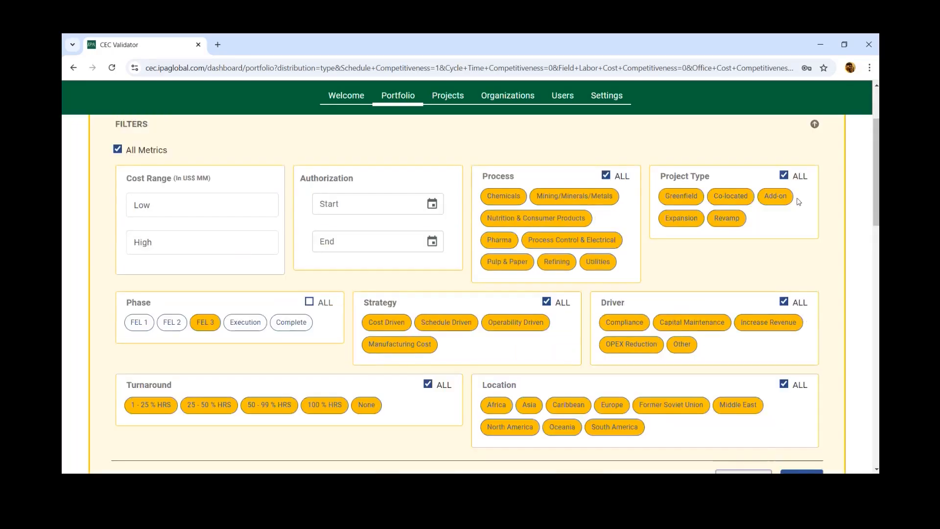
{"action": "left_click", "coordinate": [309, 302]}
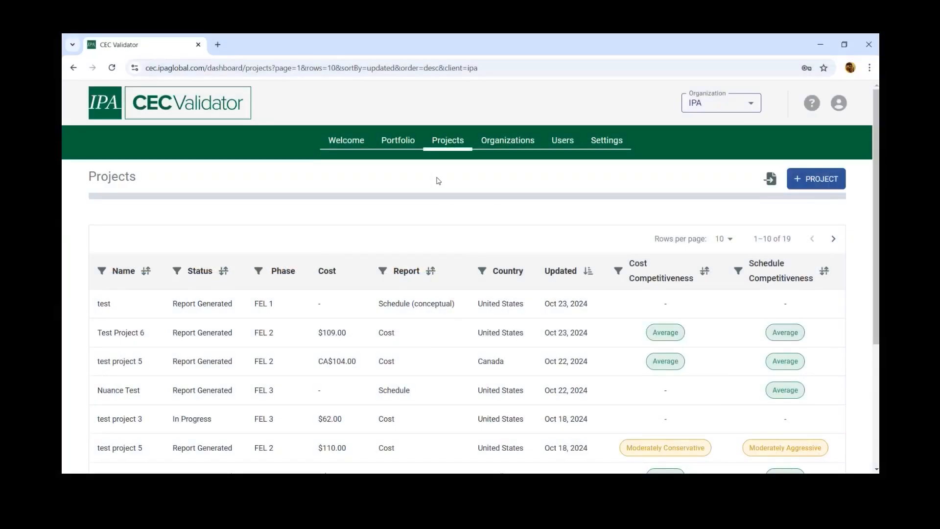
- Examine the Projects list, including each project's status, phase, cost, report type and competitiveness ratings
{"action": "scroll", "coordinate": [438, 181], "scroll_direction": "down", "scroll_amount": 3}
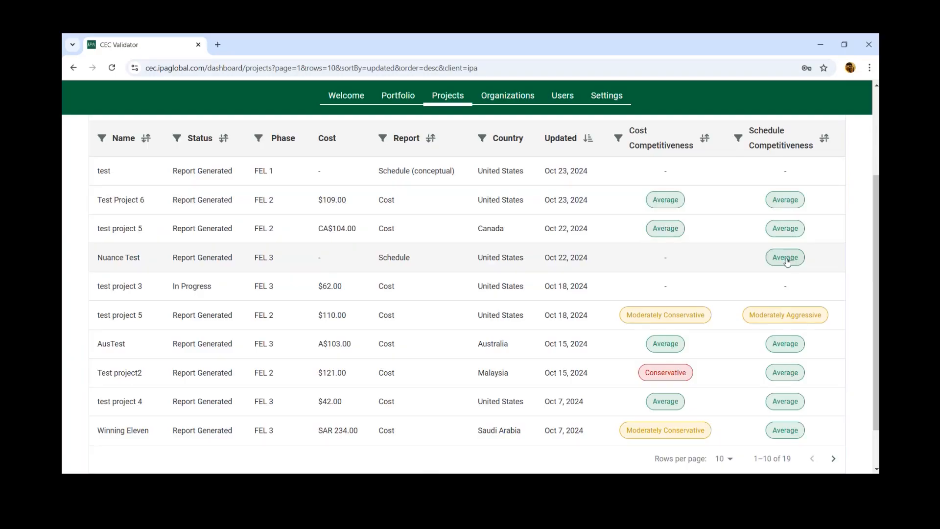
{"action": "scroll", "coordinate": [535, 353], "scroll_direction": "up", "scroll_amount": 3}
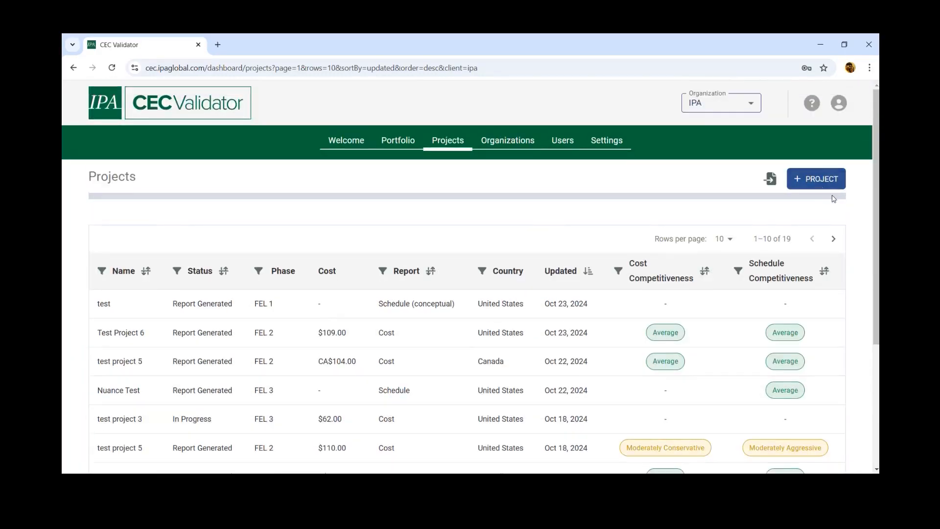
{"action": "scroll", "coordinate": [842, 221], "scroll_direction": "down", "scroll_amount": 1}
{"action": "scroll", "coordinate": [845, 223], "scroll_direction": "down", "scroll_amount": 2}
{"action": "scroll", "coordinate": [310, 128], "scroll_direction": "up", "scroll_amount": 1}
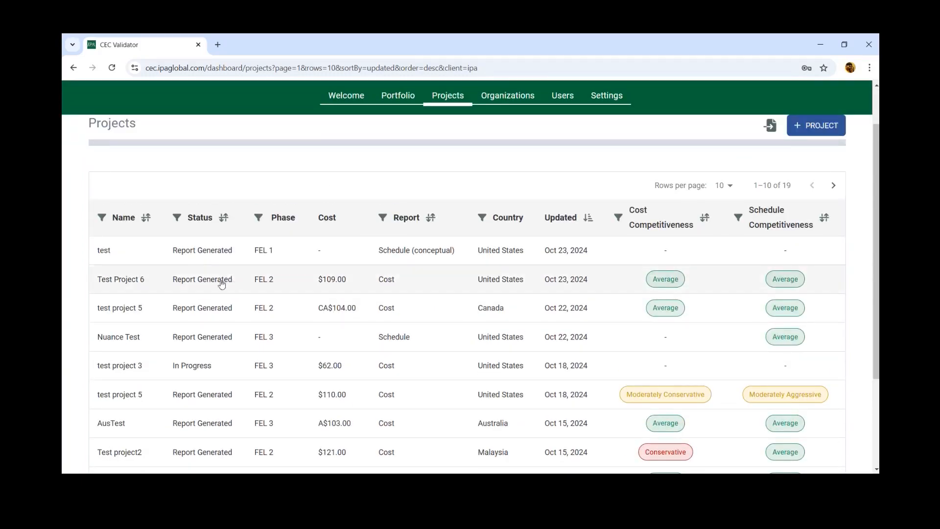
- View the report for Test Project 6 and return to the Projects list
{"action": "right_click", "coordinate": [184, 281]}
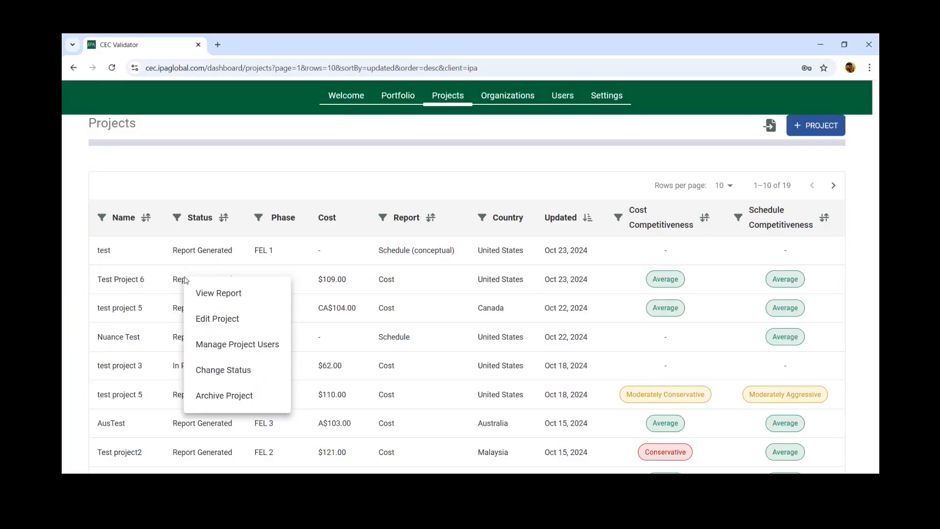
{"action": "left_click", "coordinate": [216, 294]}
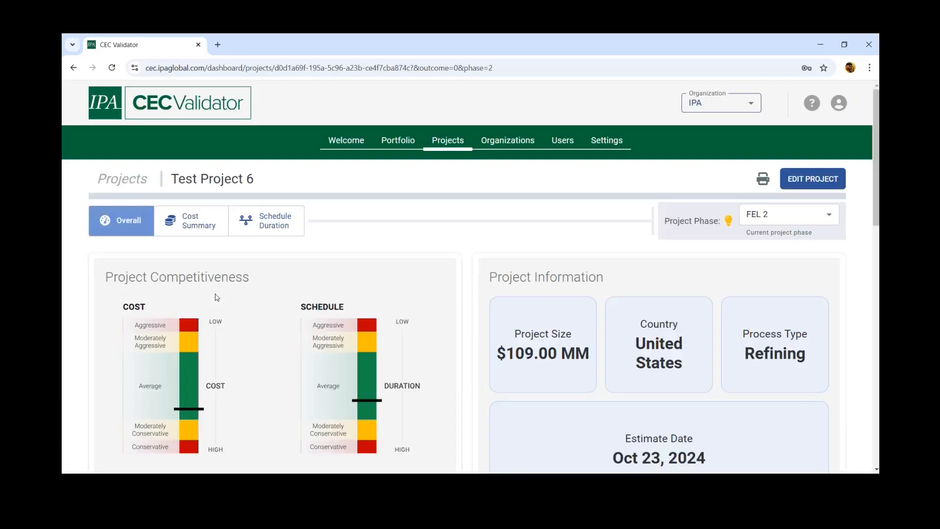
{"action": "left_click", "coordinate": [447, 140]}
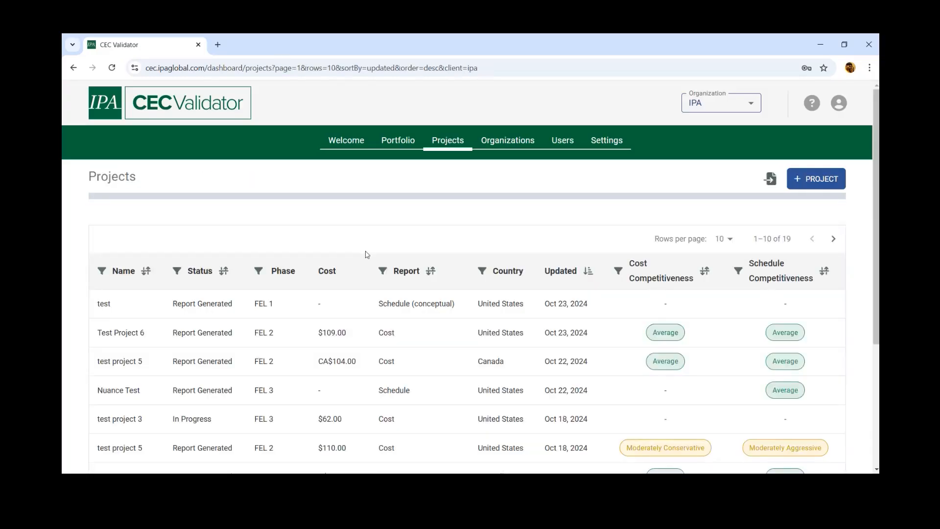
- Check which status changes are available for the Canadian test project 5 and cancel without saving
{"action": "scroll", "coordinate": [360, 261], "scroll_direction": "down", "scroll_amount": 2}
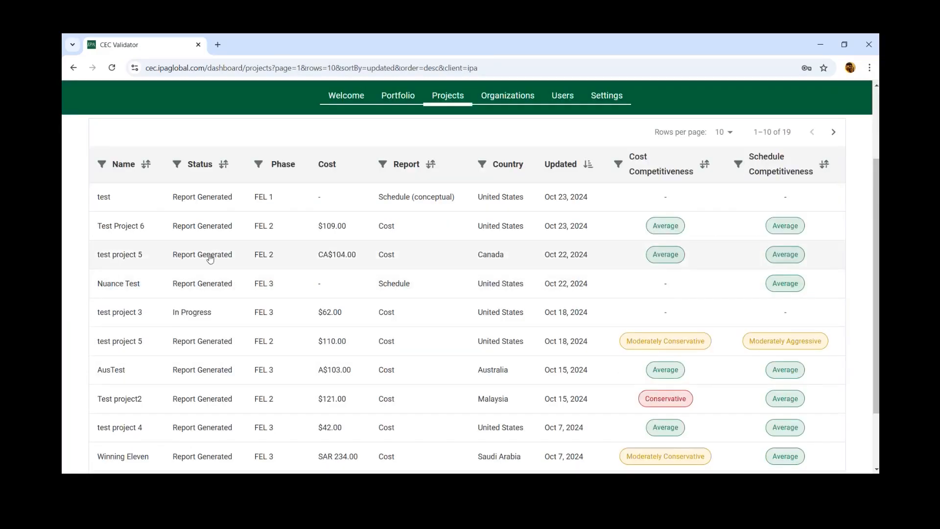
{"action": "left_click", "coordinate": [211, 258]}
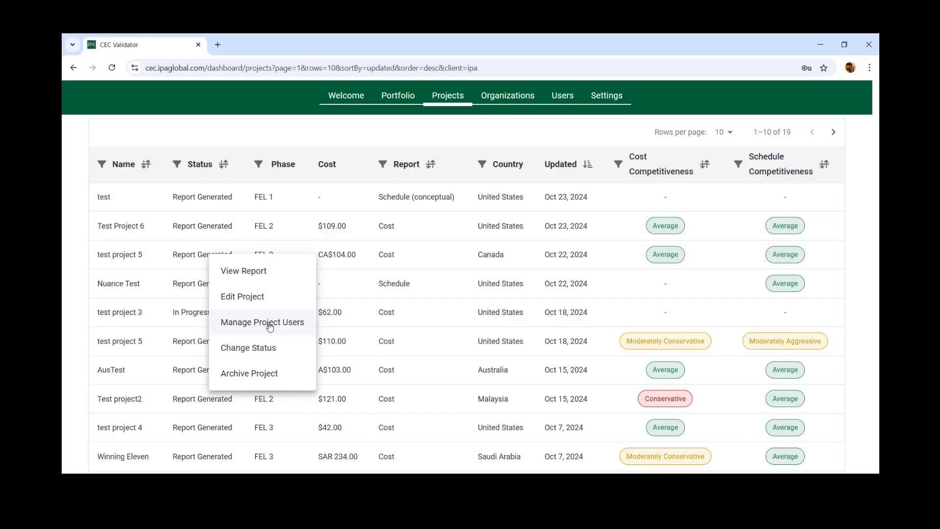
{"action": "left_click", "coordinate": [267, 354]}
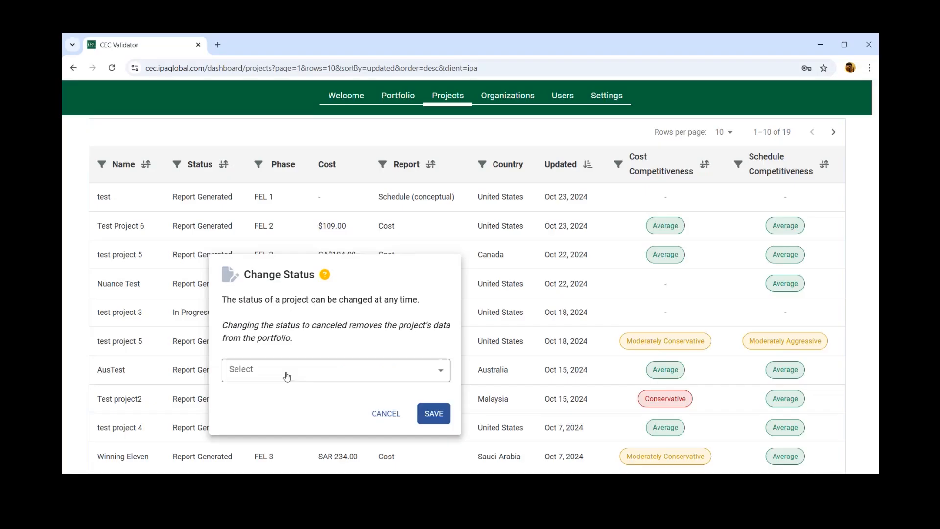
{"action": "left_click", "coordinate": [285, 374]}
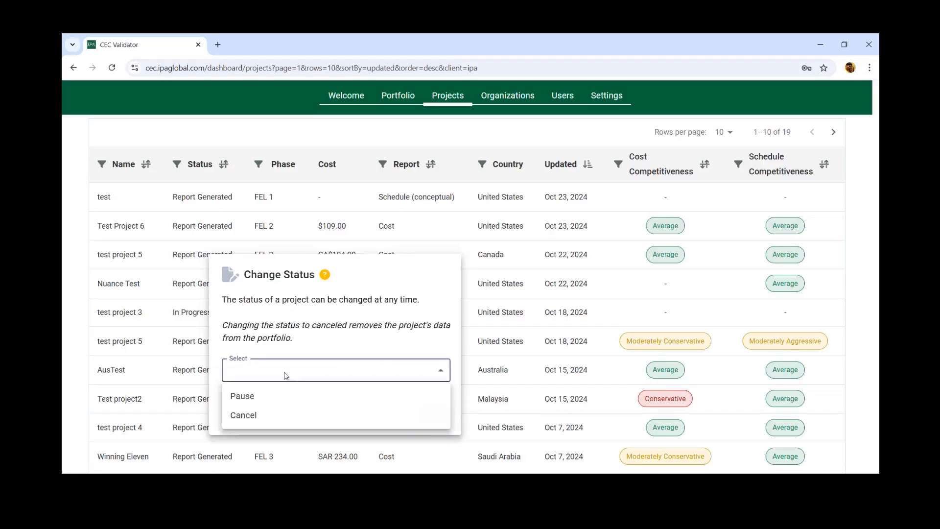
{"action": "left_click", "coordinate": [348, 327]}
{"action": "left_click", "coordinate": [392, 414]}
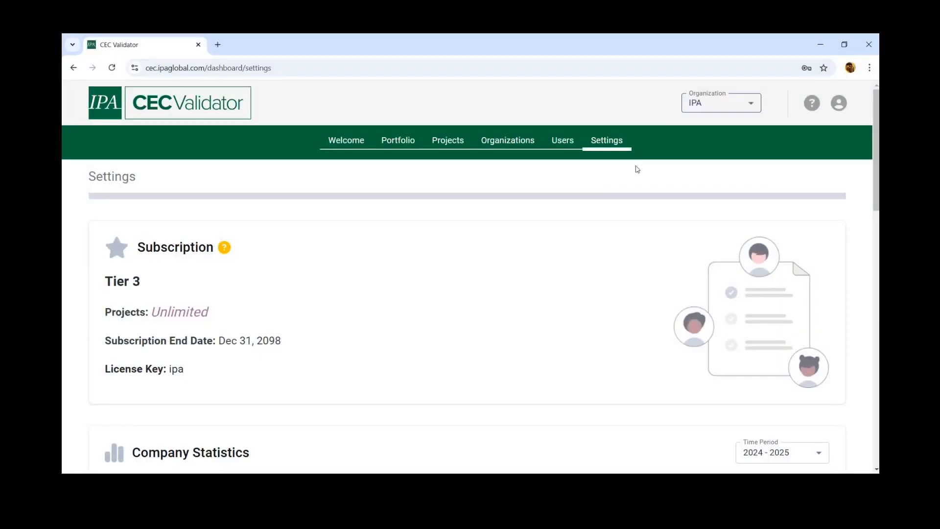
- Review the organization settings from the subscription details through the company statistics to the Classifications section
{"action": "scroll", "coordinate": [636, 171], "scroll_direction": "down", "scroll_amount": 2}
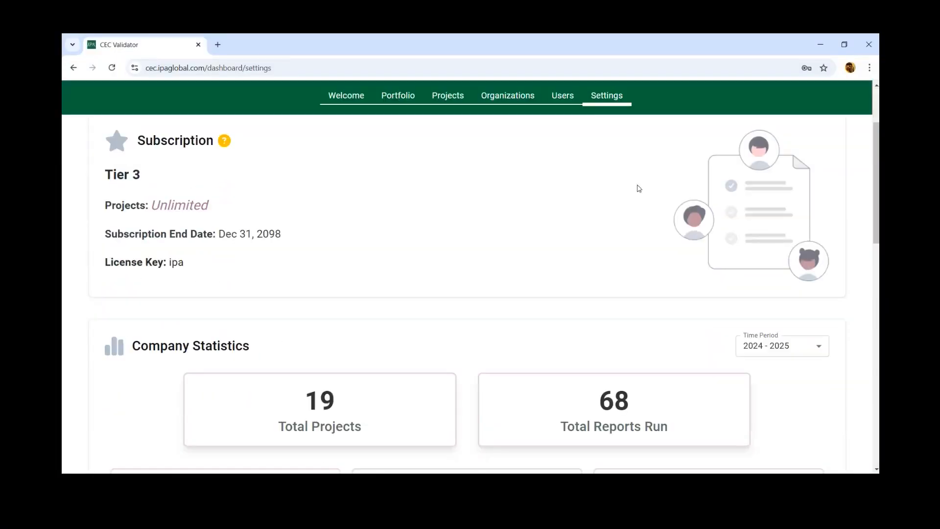
{"action": "scroll", "coordinate": [638, 189], "scroll_direction": "down", "scroll_amount": 4}
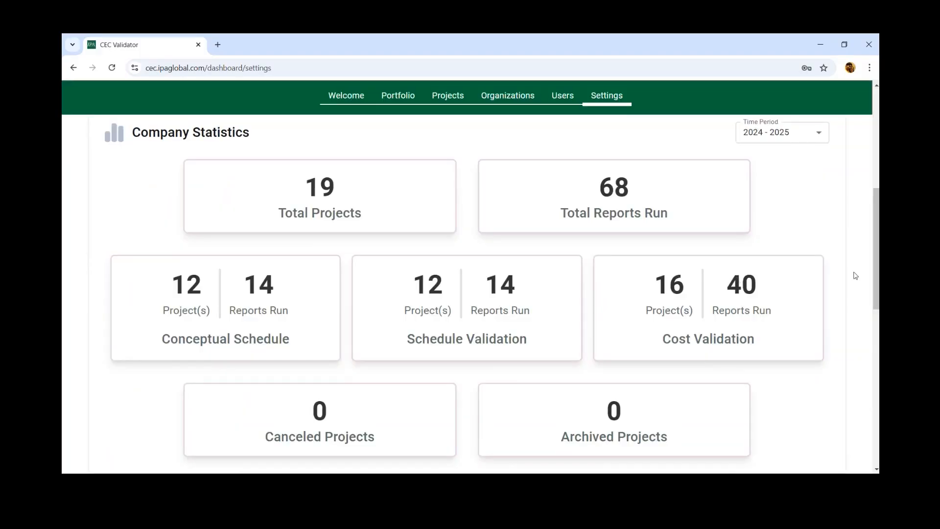
{"action": "scroll", "coordinate": [842, 276], "scroll_direction": "down", "scroll_amount": 1}
{"action": "scroll", "coordinate": [842, 278], "scroll_direction": "down", "scroll_amount": 6}
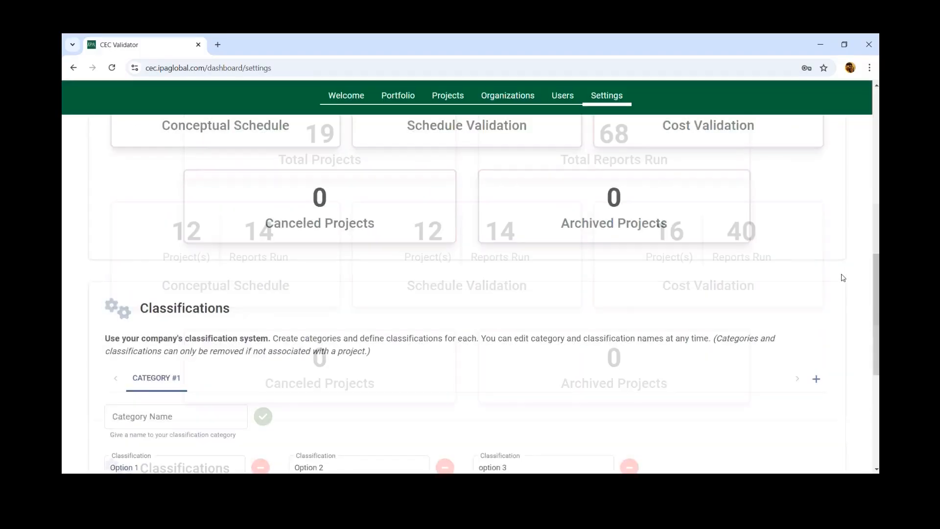